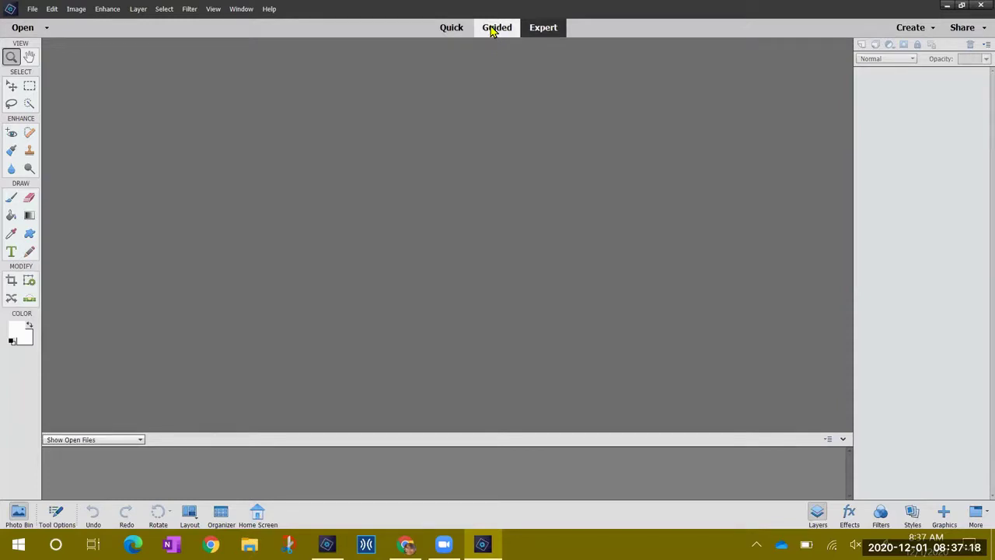
Step: Switch to the Guided workspace to list Basics edits like Levels, Crop Photo and Vignette Effect
{"action": "left_click", "coordinate": [491, 31]}
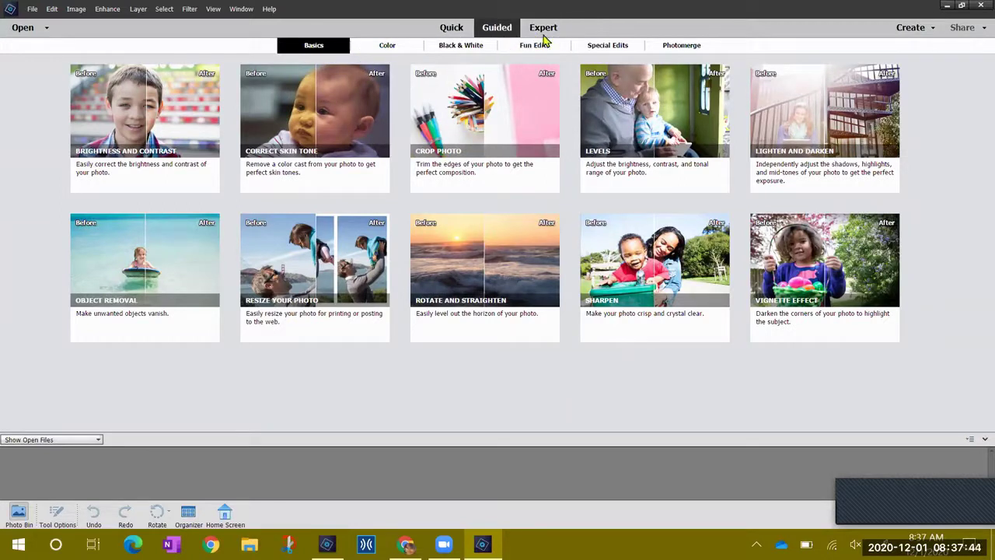
Step: Show the Photomerge guided edits, such as Group Shot, Faces, Scene Cleaner and Panorama
{"action": "left_click", "coordinate": [674, 48]}
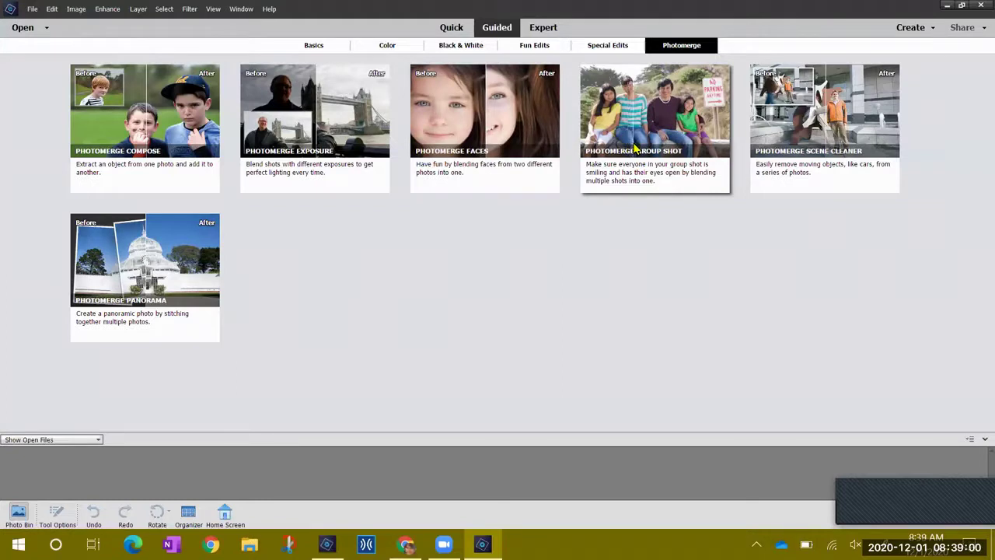
Step: Try Photomerge Group Shot, dismiss its 2-to-10-photos notice, and check the recent files list
{"action": "left_click", "coordinate": [622, 163]}
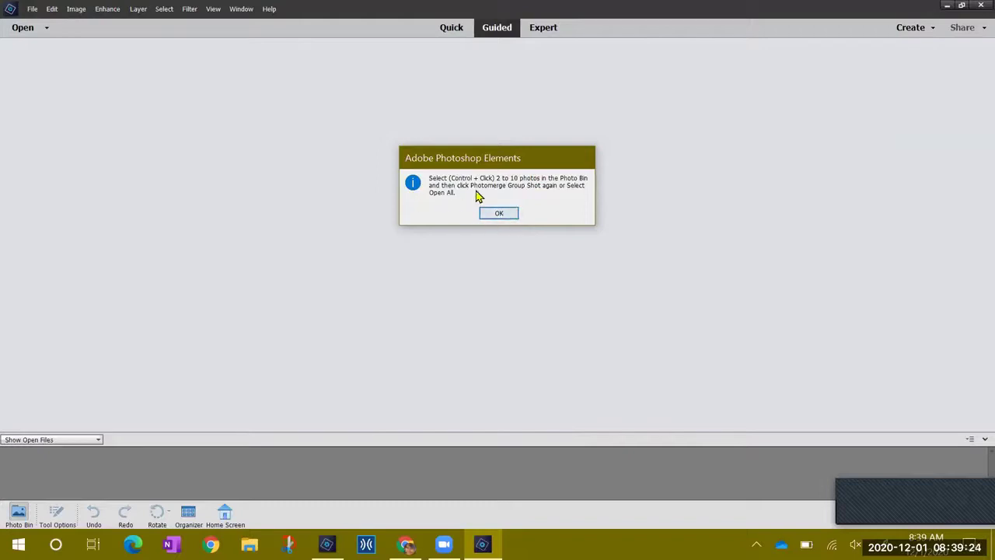
{"action": "left_click", "coordinate": [46, 29]}
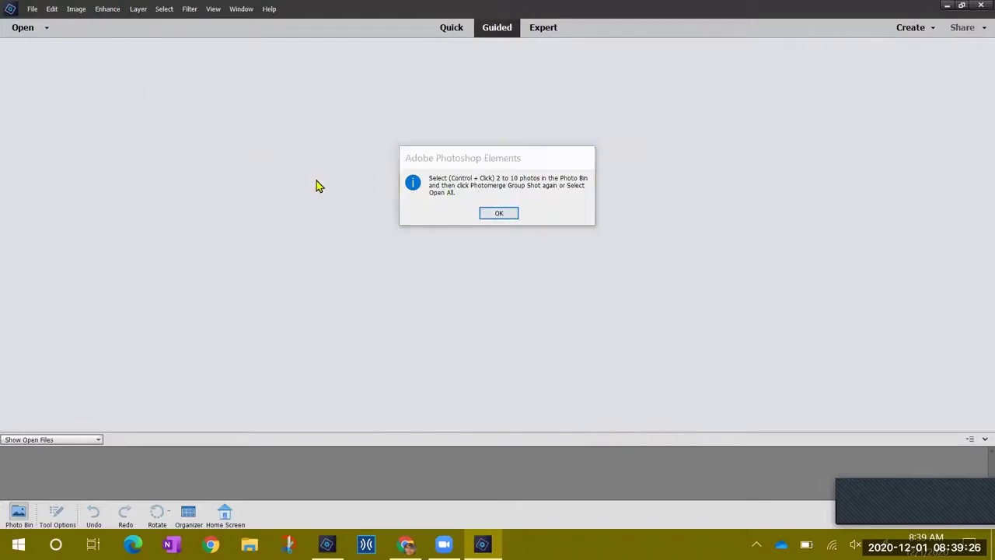
{"action": "left_click", "coordinate": [495, 218]}
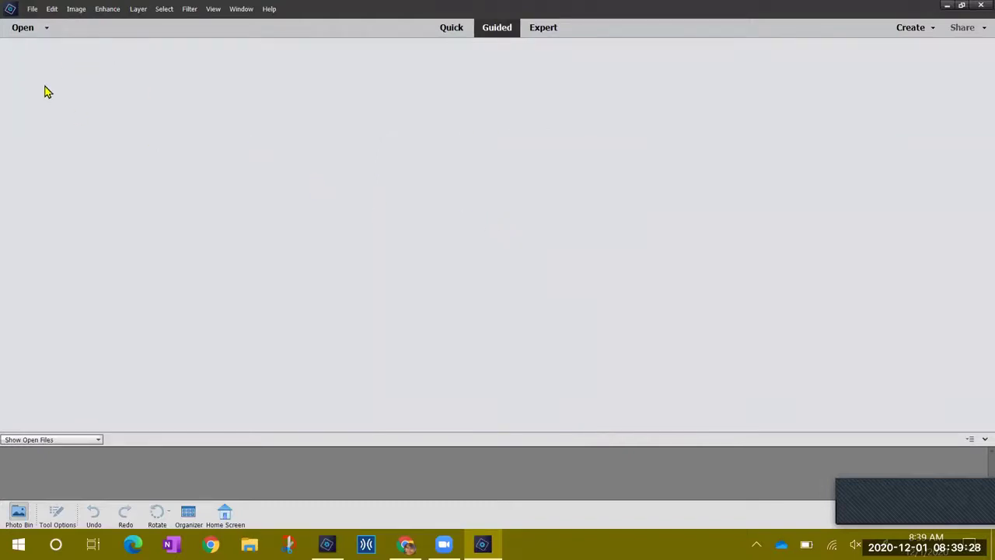
{"action": "left_click", "coordinate": [46, 28]}
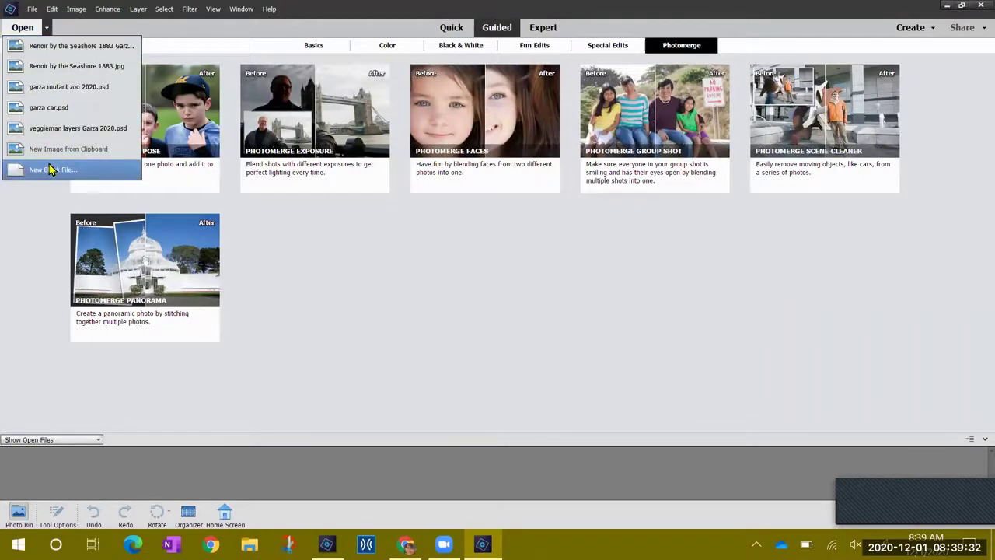
Step: Bring up the File > Open dialog
{"action": "left_click", "coordinate": [32, 9]}
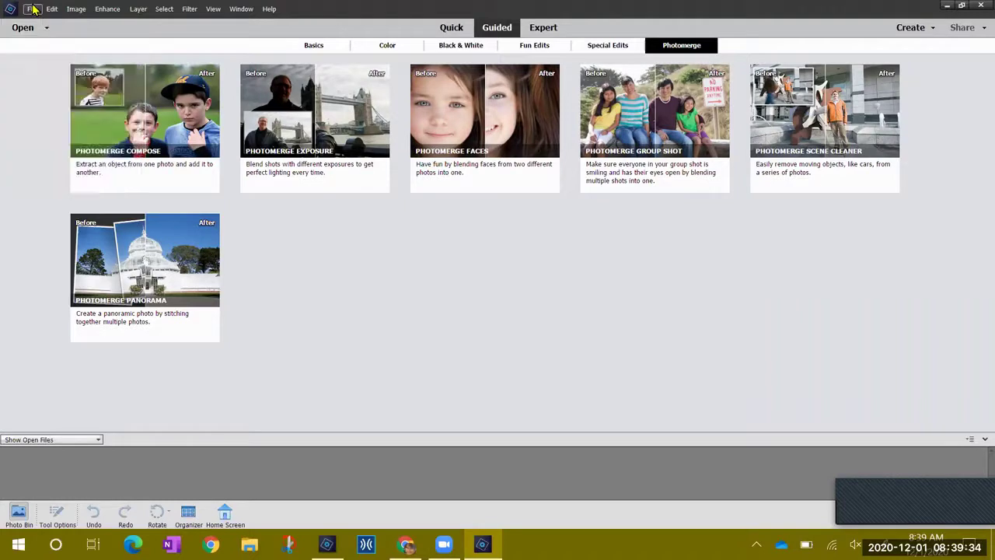
{"action": "left_click", "coordinate": [32, 9]}
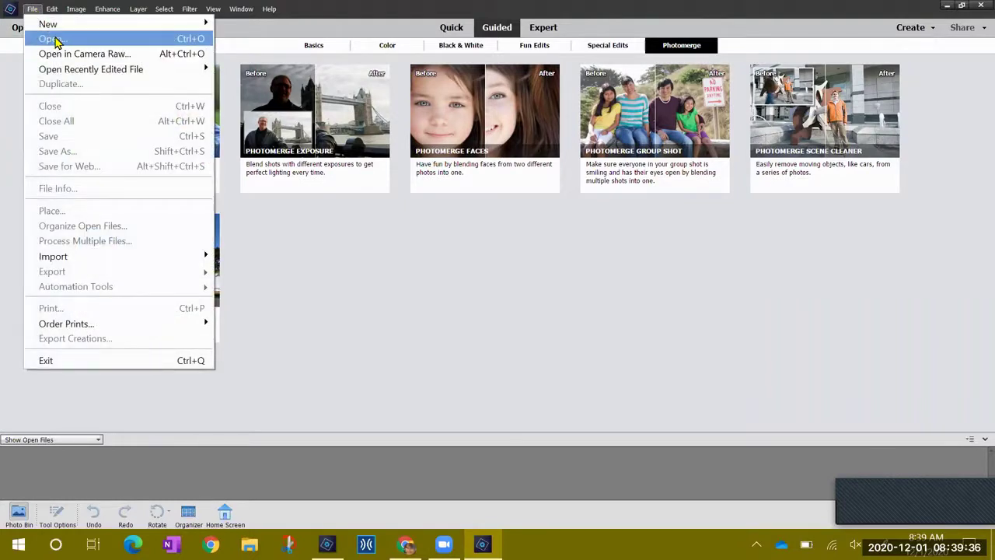
{"action": "left_click", "coordinate": [54, 40]}
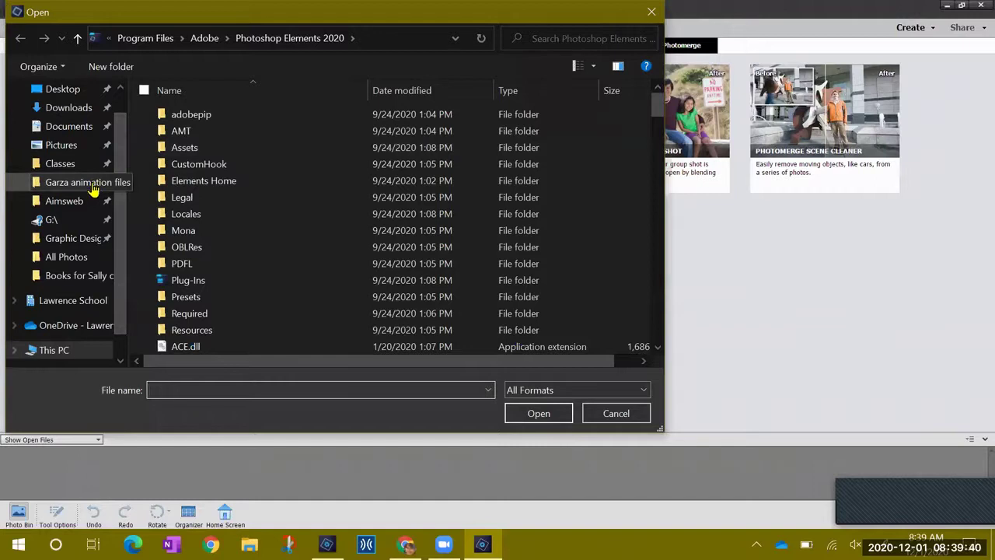
Step: Try the Graphic Design garza 2020 folder twice, dismissing both 'Location is not available' errors
{"action": "left_click", "coordinate": [88, 242]}
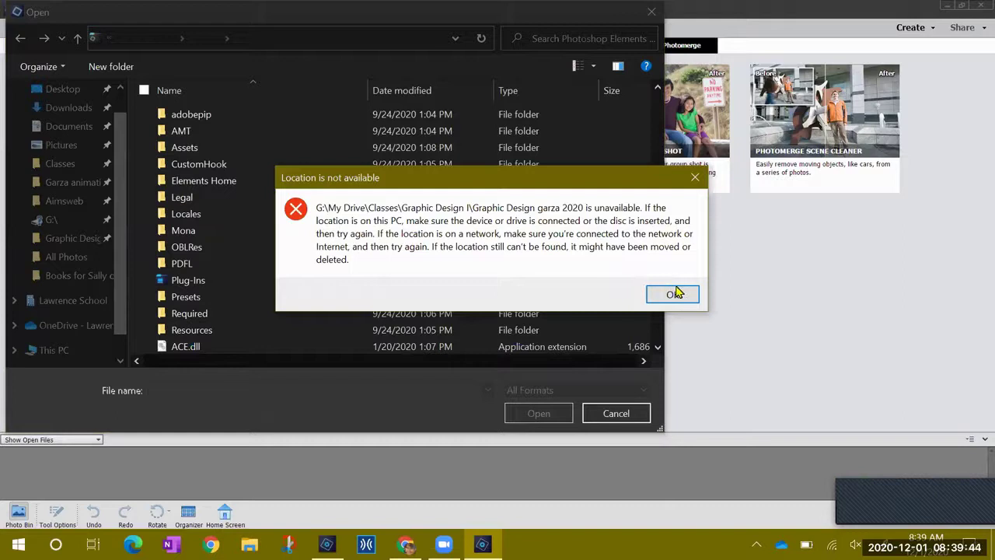
{"action": "left_click", "coordinate": [672, 296]}
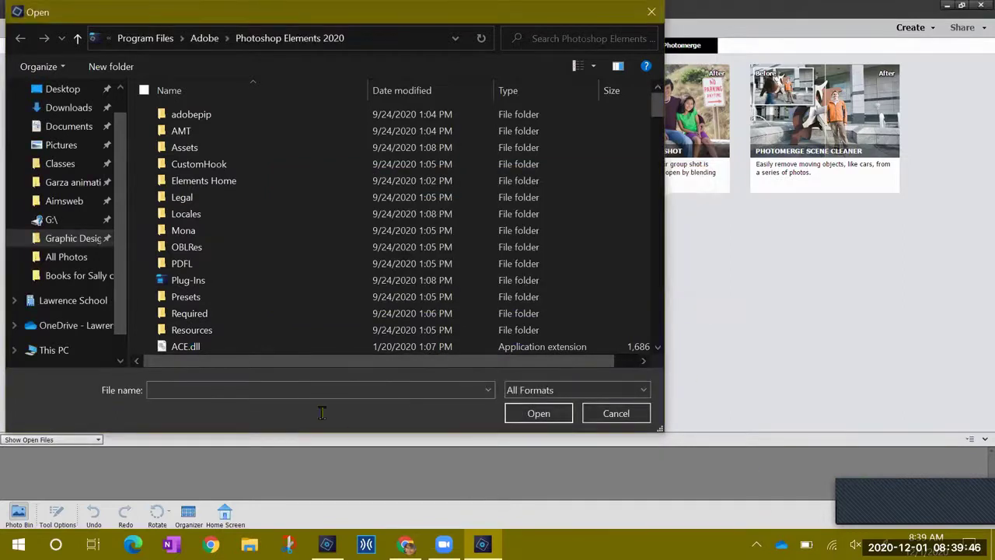
{"action": "left_click", "coordinate": [81, 246]}
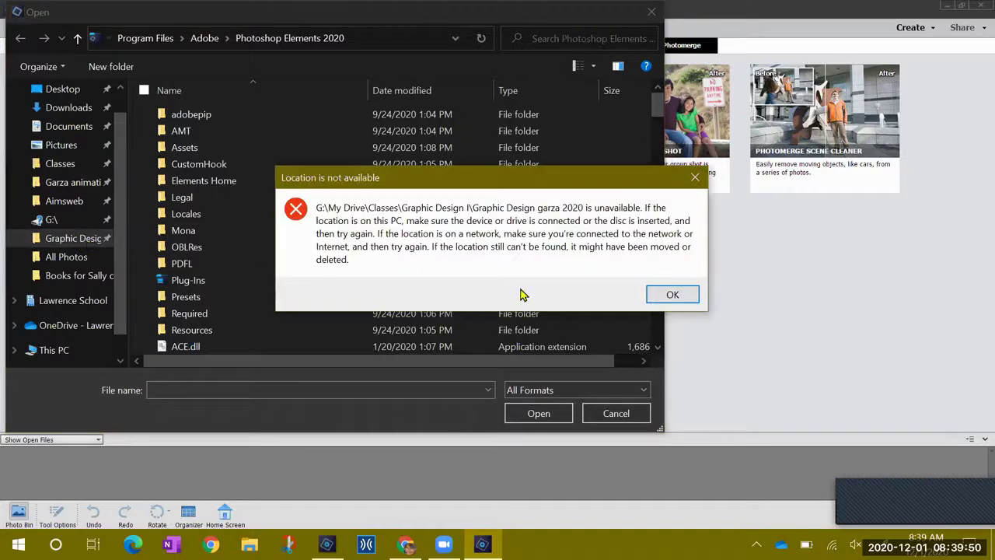
{"action": "left_click", "coordinate": [671, 293]}
{"action": "left_click", "coordinate": [756, 544]}
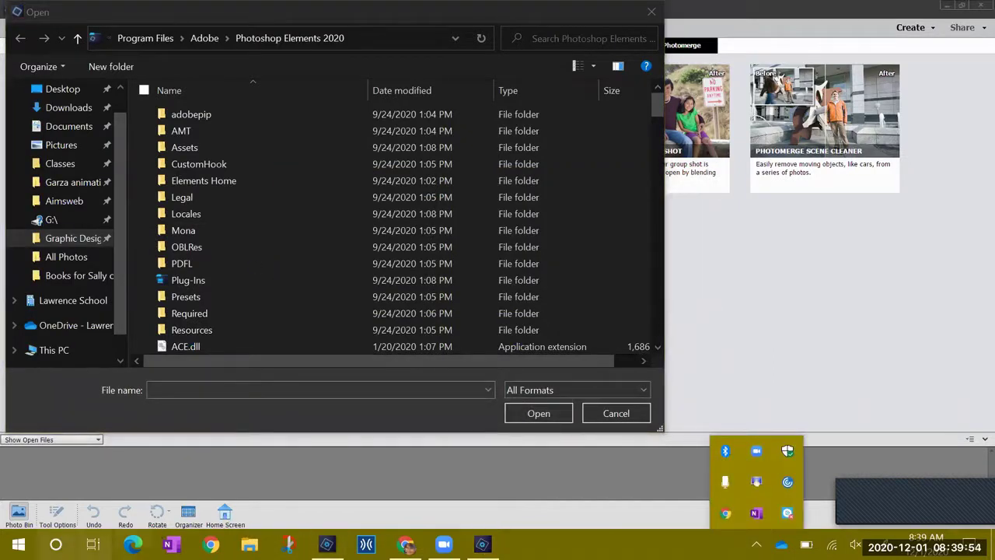
{"action": "key", "text": "Escape"}
Step: Search Start for 'file strea' and launch Drive File Stream to reconnect the drive
{"action": "left_click", "coordinate": [19, 544]}
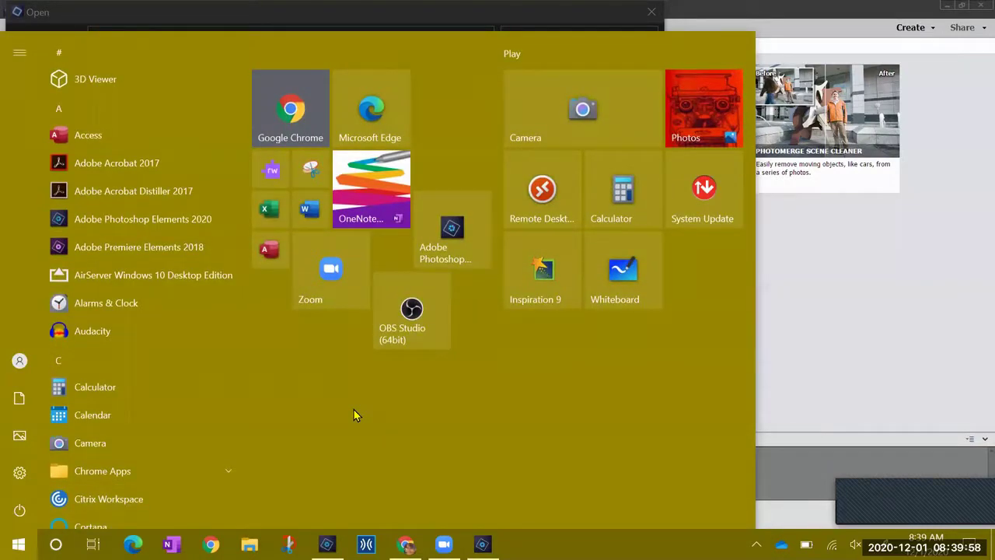
{"action": "type", "text": "fil"}
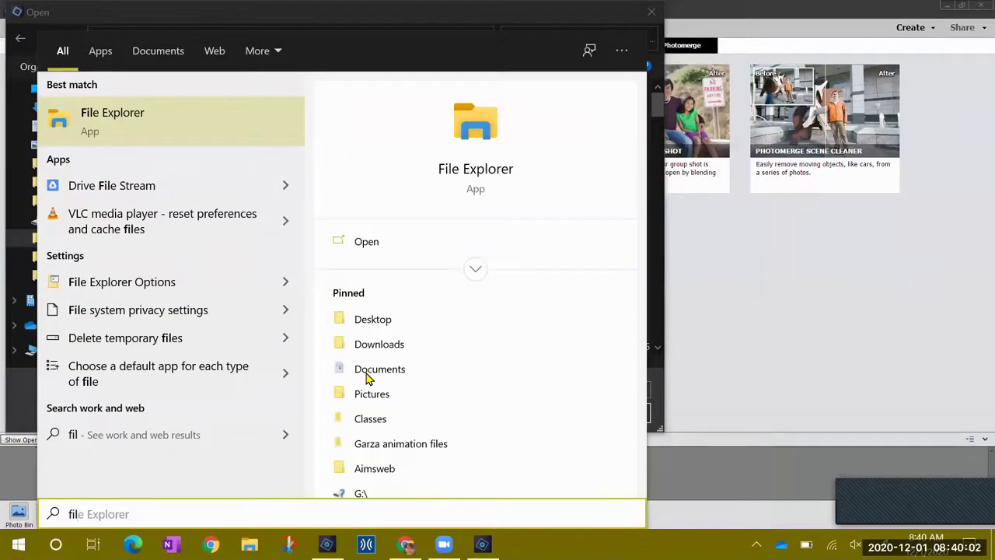
{"action": "type", "text": "e strea"}
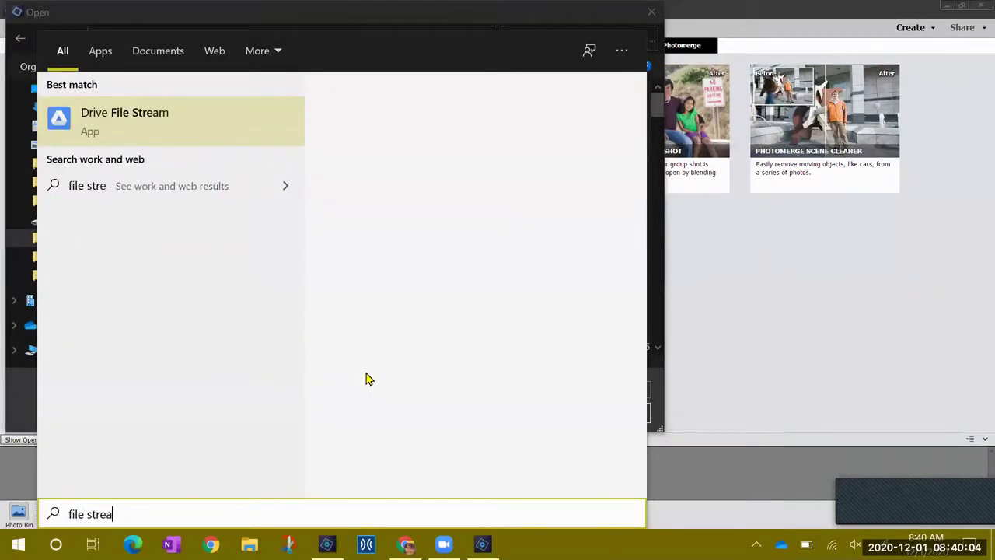
{"action": "left_click", "coordinate": [213, 121]}
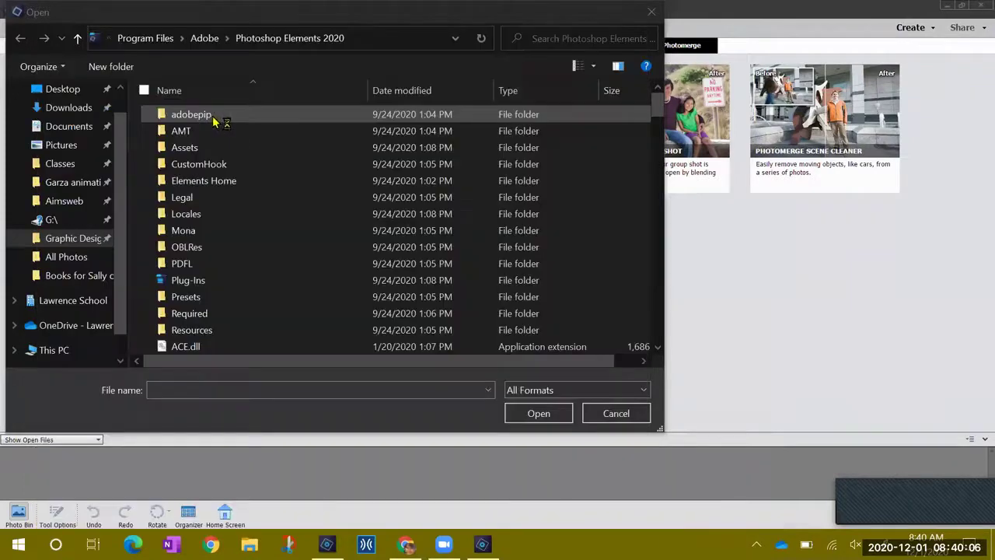
{"action": "left_click", "coordinate": [615, 414]}
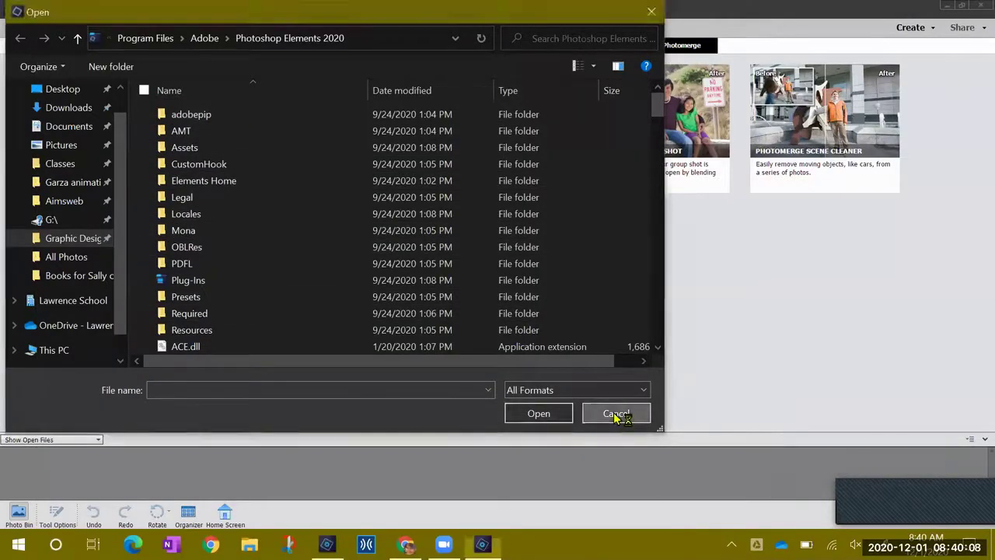
Step: Cancel the Open dialog and reopen it from the File menu
{"action": "left_click", "coordinate": [616, 415]}
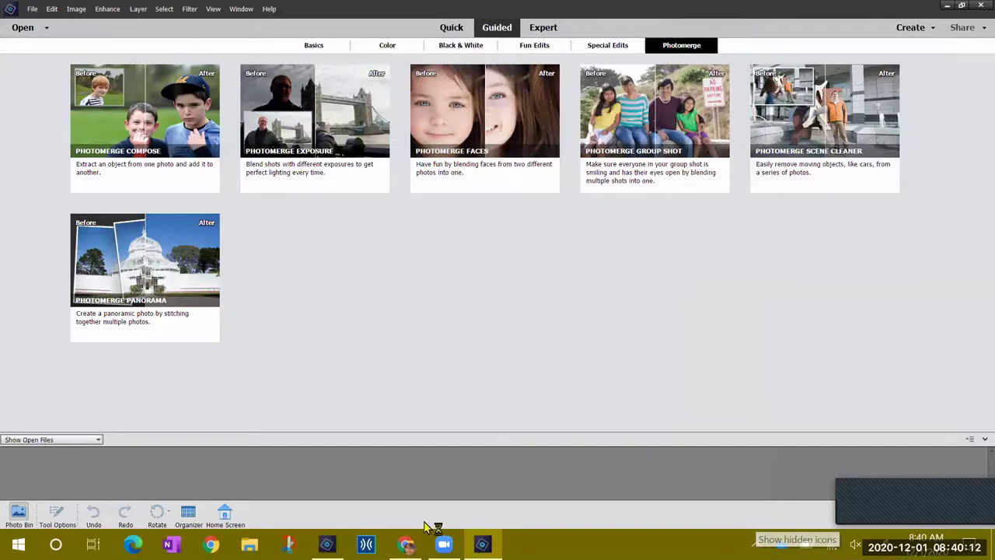
{"action": "left_click", "coordinate": [31, 8]}
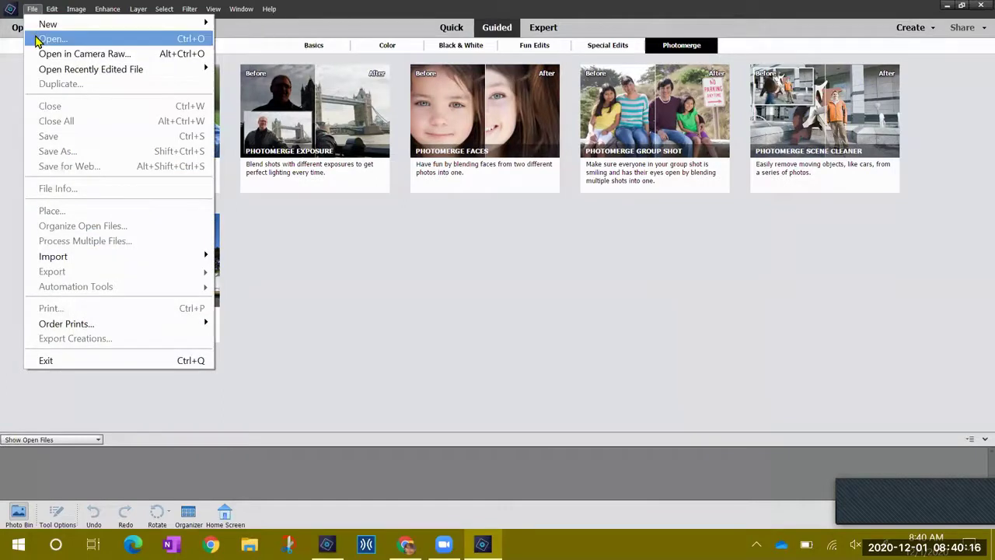
{"action": "left_click", "coordinate": [33, 36]}
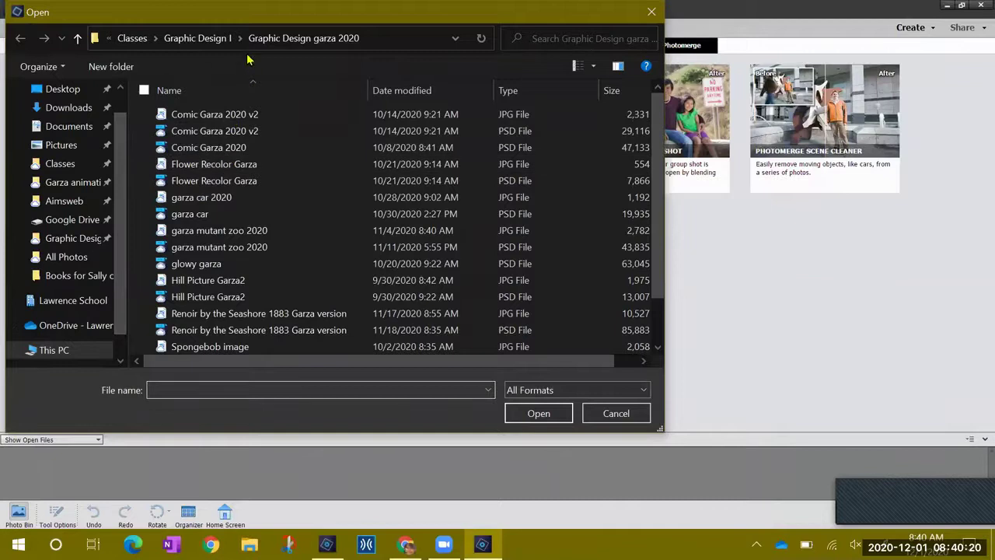
Step: Go to Graphic Design I > Graphic Design 2019 Garza Files > clones and select IMG_4689 through IMG_4695
{"action": "left_click", "coordinate": [206, 38]}
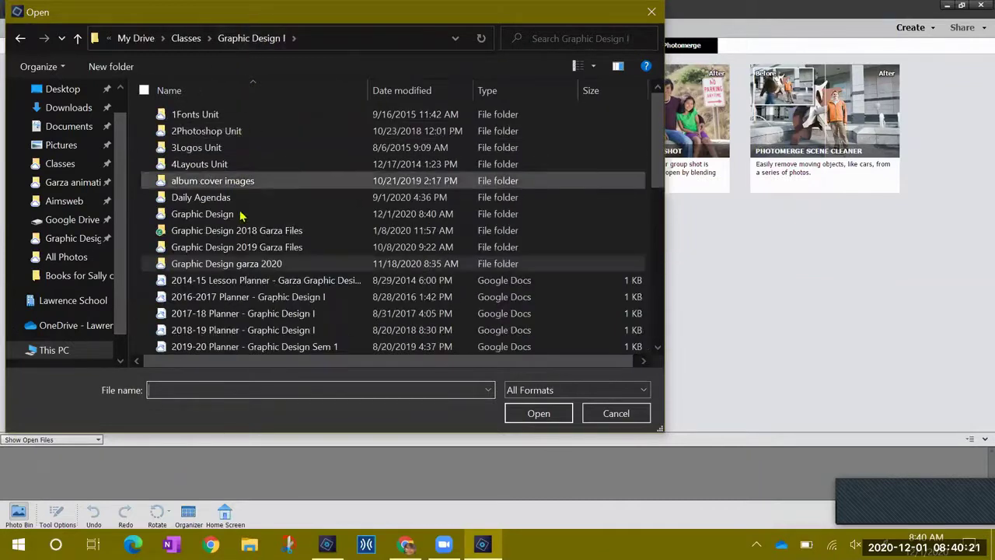
{"action": "left_click", "coordinate": [251, 250]}
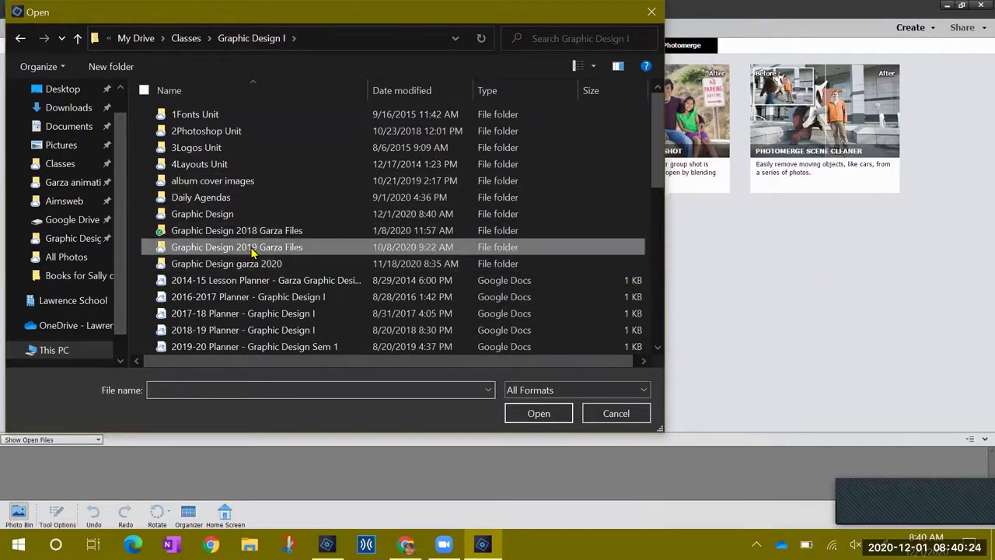
{"action": "double_click", "coordinate": [250, 247]}
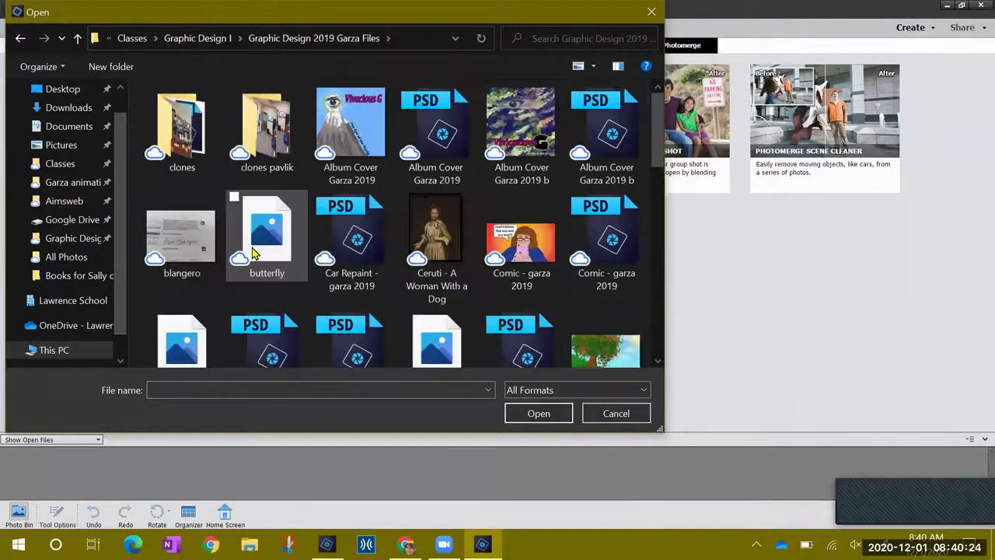
{"action": "double_click", "coordinate": [194, 146]}
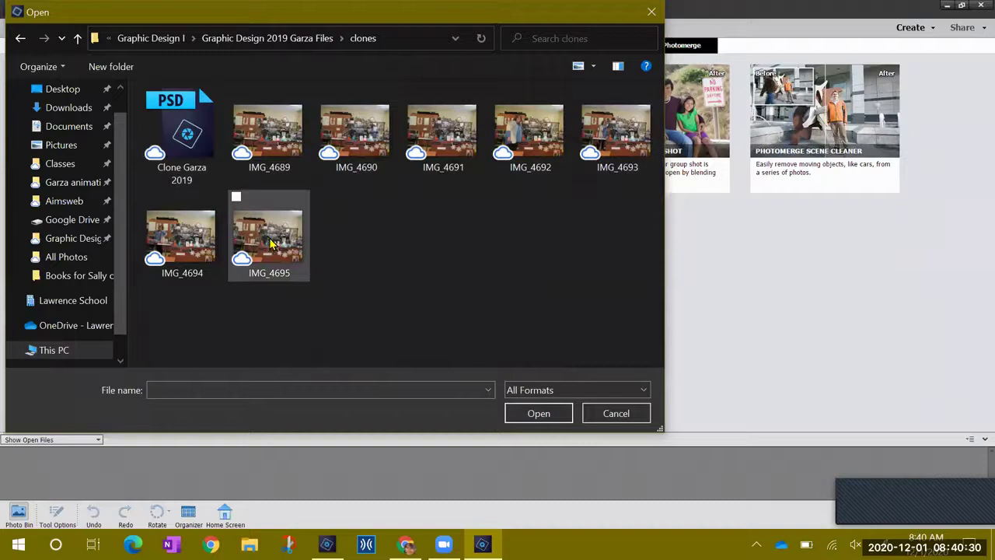
{"action": "left_click", "coordinate": [273, 144]}
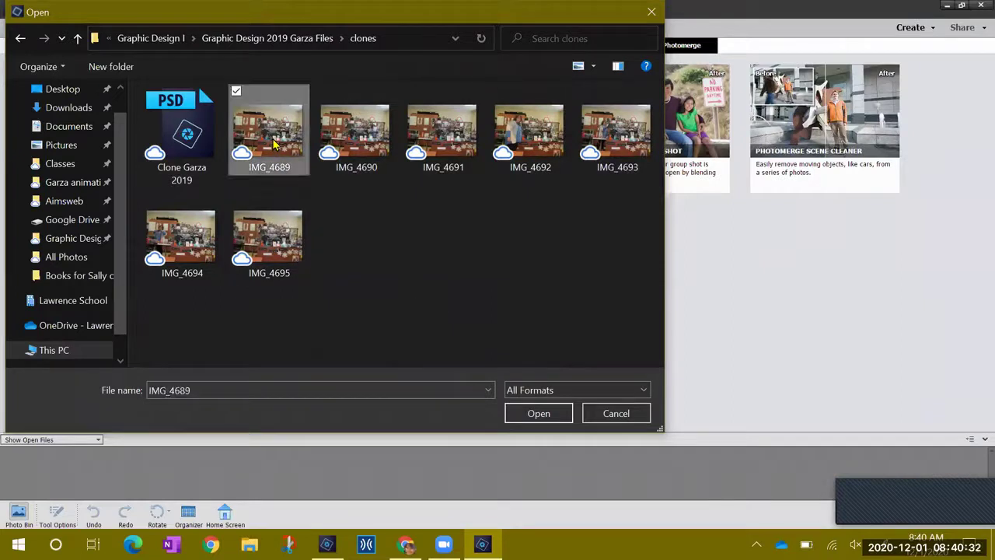
{"action": "left_click", "coordinate": [276, 222], "text": "shift"}
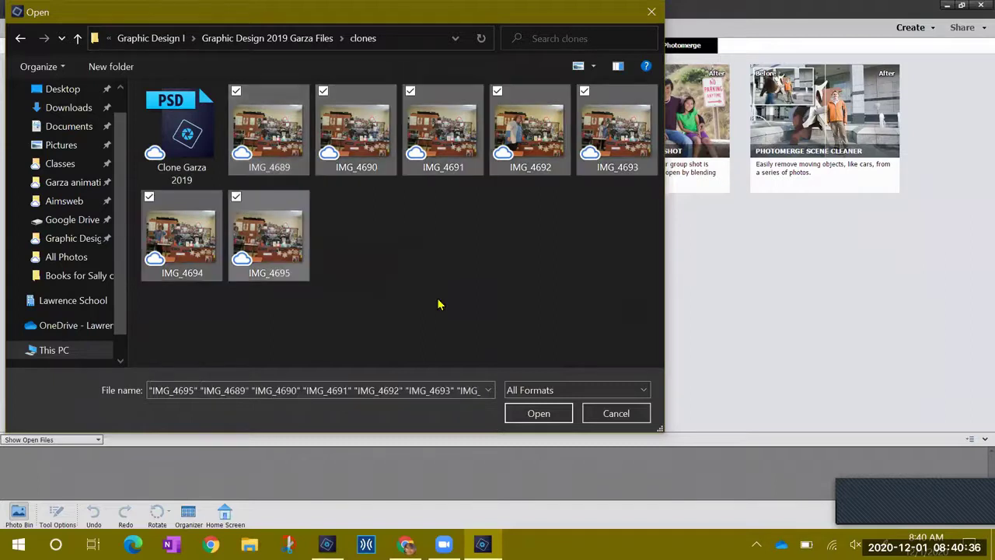
Step: Open the seven clone photos, IMG_4689 to IMG_4695, into the Photo Bin
{"action": "left_click", "coordinate": [538, 412]}
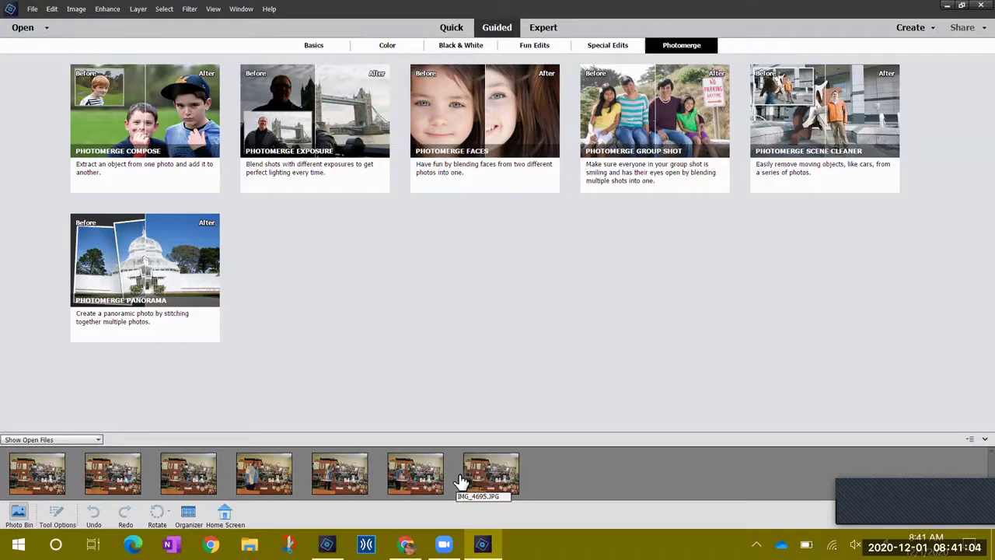
{"action": "left_click_drag", "start_coordinate": [461, 479], "coordinate": [502, 480]}
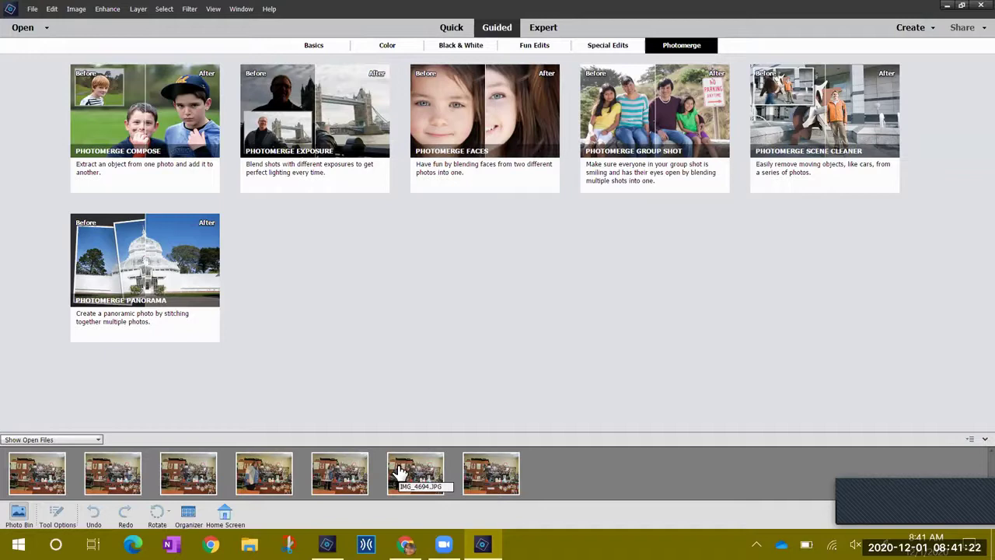
Step: Start the Photomerge Group Shot edit with the loaded clone photos
{"action": "left_click", "coordinate": [632, 158]}
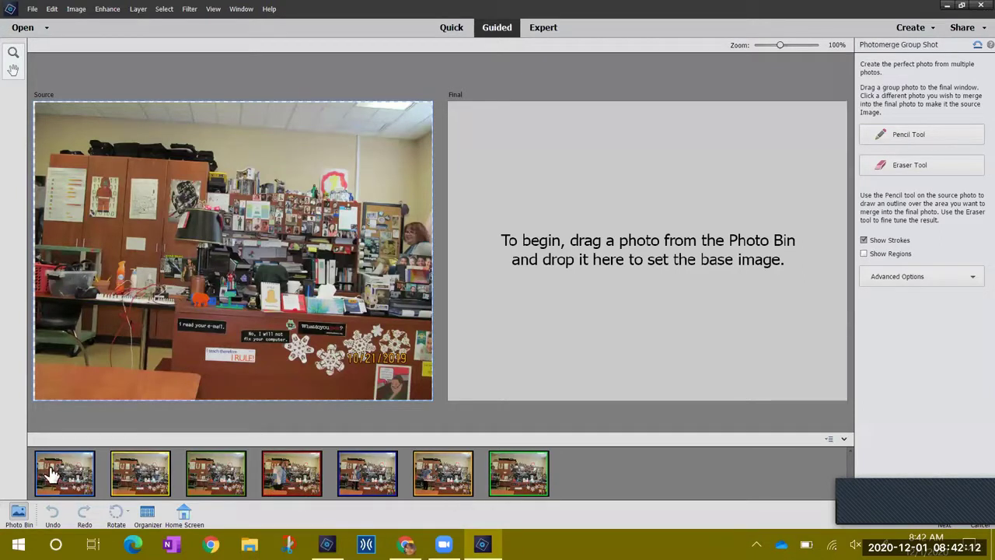
Step: Drag the last Photo Bin photo into the Final pane as the base image
{"action": "left_click_drag", "start_coordinate": [65, 483], "coordinate": [396, 221]}
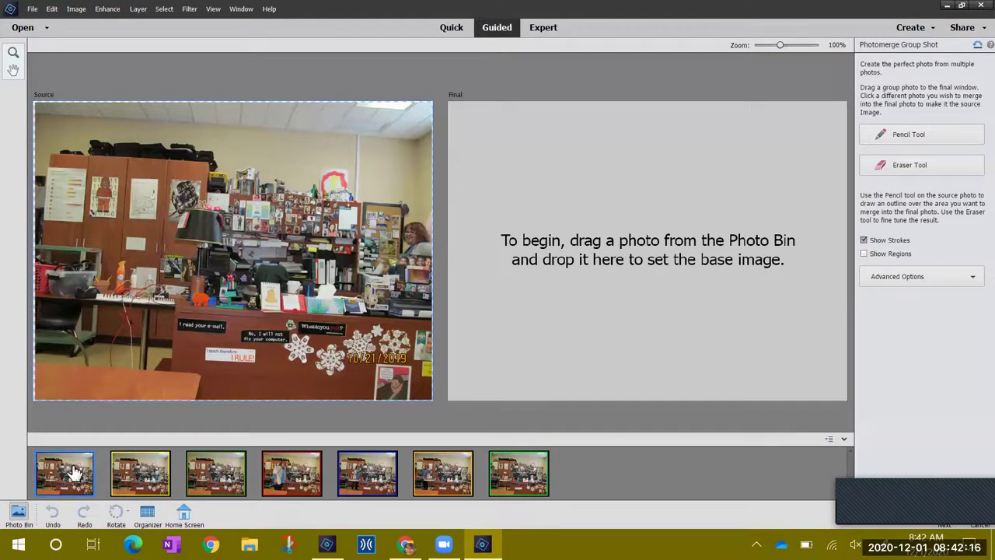
{"action": "left_click_drag", "start_coordinate": [72, 472], "coordinate": [542, 292]}
{"action": "left_click_drag", "start_coordinate": [536, 458], "coordinate": [541, 439]}
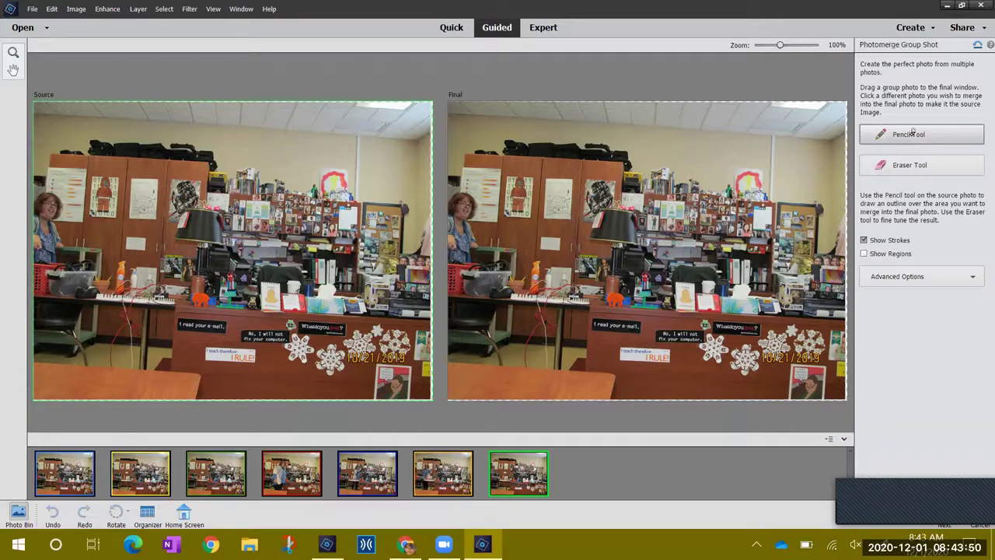
Step: With a larger Pencil, outline the woman in the camera-holding source photo to merge her into Final
{"action": "left_click", "coordinate": [916, 134]}
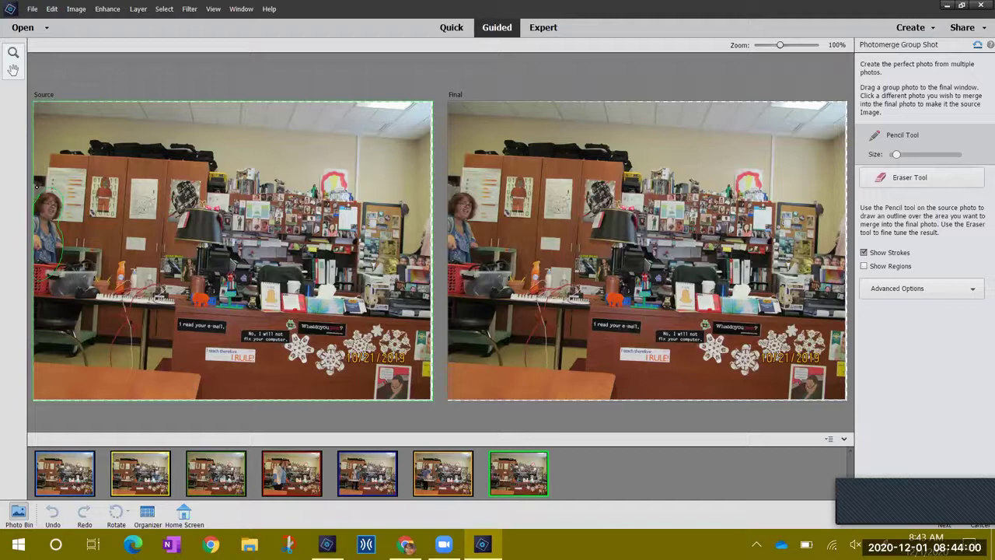
{"action": "left_click", "coordinate": [36, 187]}
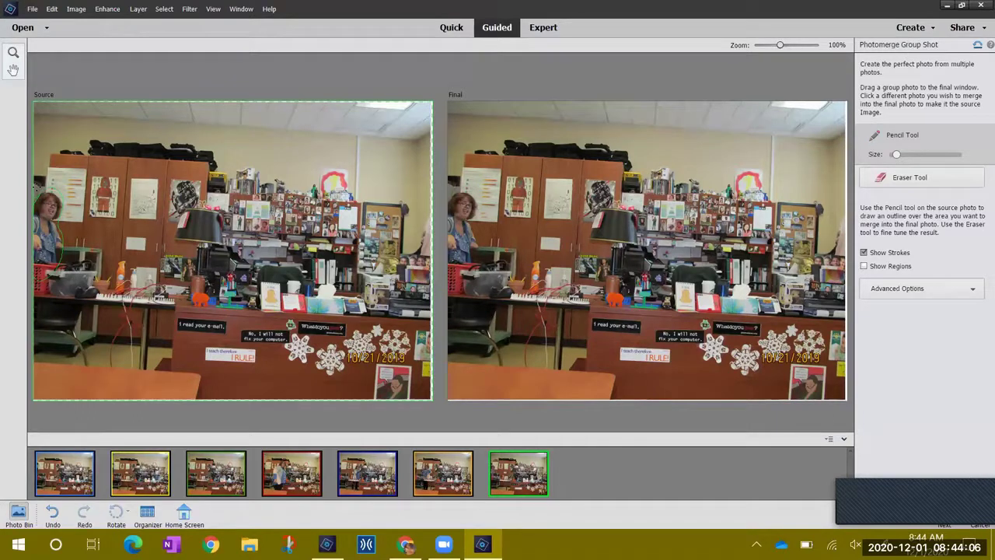
{"action": "left_click", "coordinate": [432, 482]}
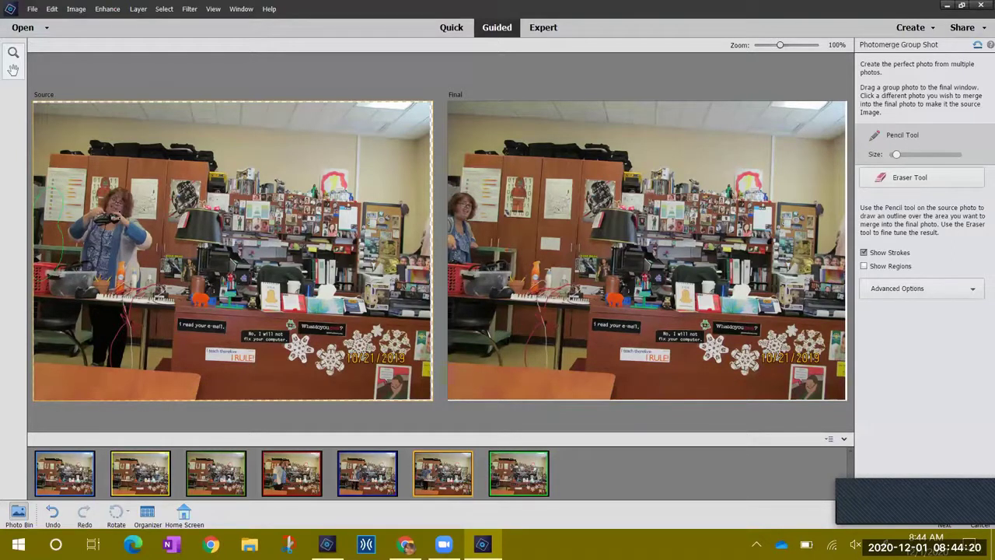
{"action": "left_click_drag", "start_coordinate": [897, 153], "coordinate": [906, 154]}
{"action": "mouse_move", "coordinate": [103, 212]}
{"action": "left_mouse_down"}
{"action": "mouse_move", "coordinate": [75, 230]}
{"action": "mouse_move", "coordinate": [129, 188]}
{"action": "mouse_move", "coordinate": [147, 235]}
{"action": "mouse_move", "coordinate": [132, 257]}
{"action": "mouse_move", "coordinate": [121, 357]}
{"action": "mouse_move", "coordinate": [111, 366]}
{"action": "mouse_move", "coordinate": [91, 362]}
{"action": "mouse_move", "coordinate": [98, 308]}
{"action": "mouse_move", "coordinate": [88, 247]}
{"action": "mouse_move", "coordinate": [74, 233]}
{"action": "mouse_move", "coordinate": [105, 217]}
{"action": "left_mouse_up"}
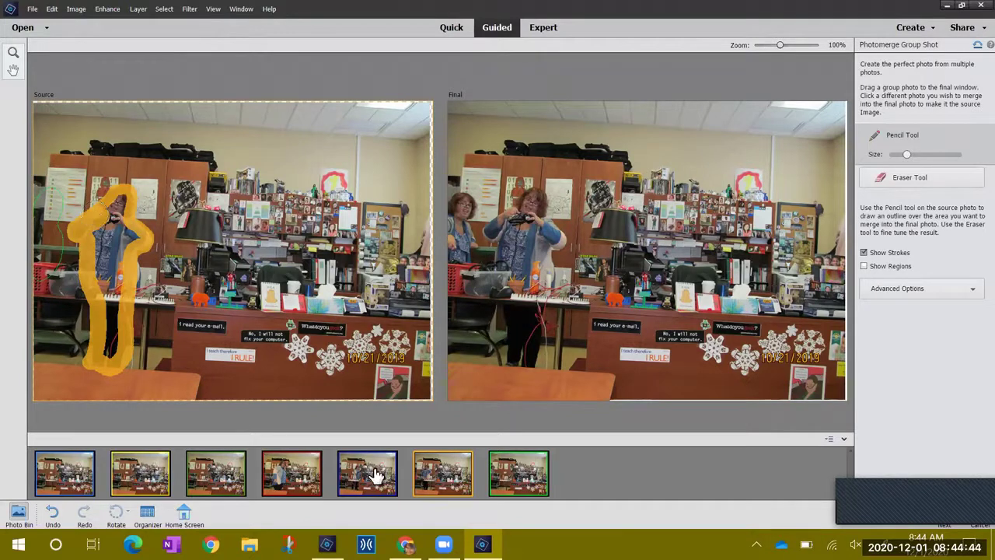
Step: Pencil-outline the standing woman from the fifth Photo Bin photo to merge a third clone
{"action": "left_click", "coordinate": [371, 480]}
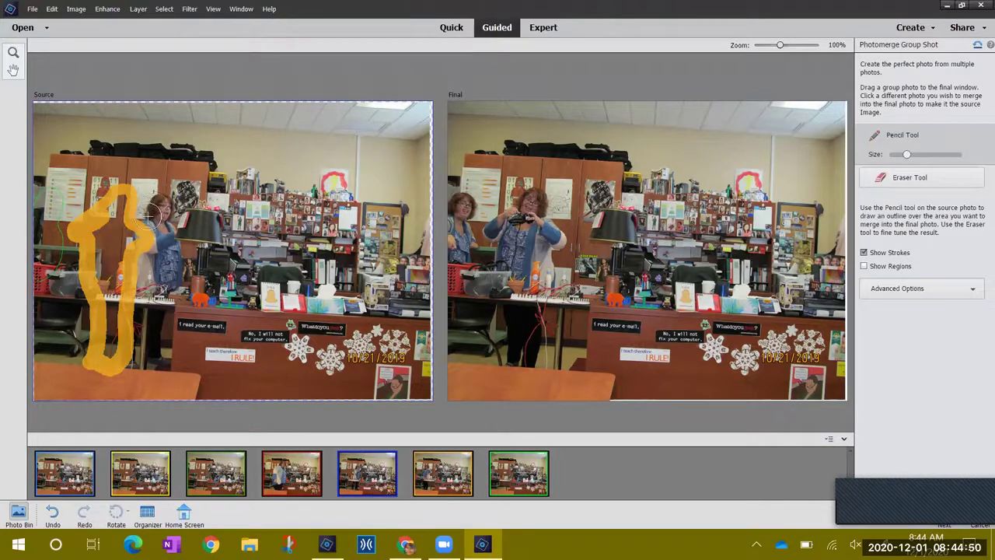
{"action": "mouse_move", "coordinate": [150, 214]}
{"action": "left_mouse_down"}
{"action": "mouse_move", "coordinate": [160, 196]}
{"action": "mouse_move", "coordinate": [152, 235]}
{"action": "mouse_move", "coordinate": [155, 204]}
{"action": "mouse_move", "coordinate": [182, 198]}
{"action": "mouse_move", "coordinate": [167, 229]}
{"action": "mouse_move", "coordinate": [194, 233]}
{"action": "mouse_move", "coordinate": [162, 243]}
{"action": "mouse_move", "coordinate": [140, 286]}
{"action": "mouse_move", "coordinate": [177, 298]}
{"action": "mouse_move", "coordinate": [183, 234]}
{"action": "mouse_move", "coordinate": [159, 281]}
{"action": "mouse_move", "coordinate": [157, 272]}
{"action": "mouse_move", "coordinate": [152, 369]}
{"action": "mouse_move", "coordinate": [152, 295]}
{"action": "mouse_move", "coordinate": [148, 327]}
{"action": "mouse_move", "coordinate": [156, 365]}
{"action": "mouse_move", "coordinate": [167, 362]}
{"action": "mouse_move", "coordinate": [151, 351]}
{"action": "mouse_move", "coordinate": [146, 299]}
{"action": "mouse_move", "coordinate": [147, 326]}
{"action": "mouse_move", "coordinate": [136, 332]}
{"action": "left_mouse_up"}
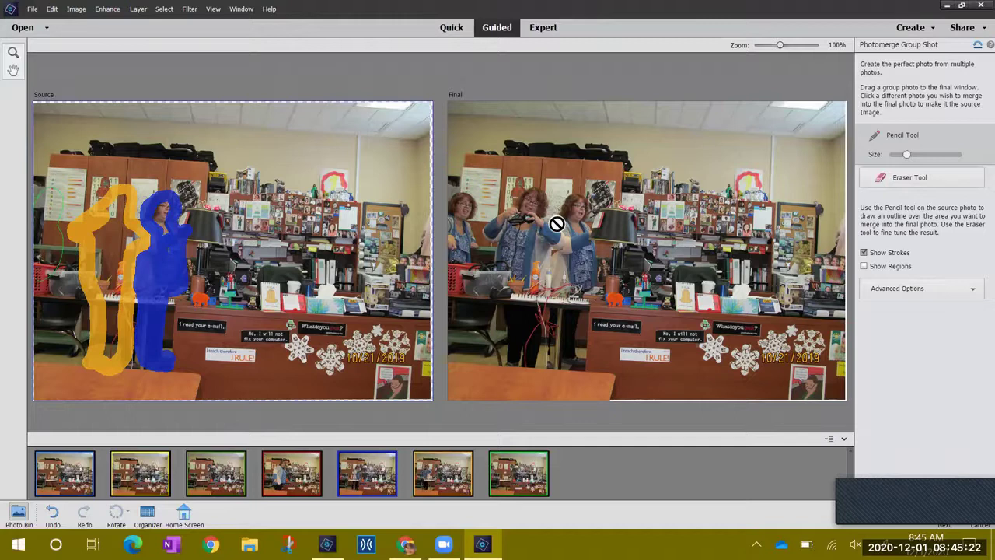
{"action": "left_click", "coordinate": [292, 483]}
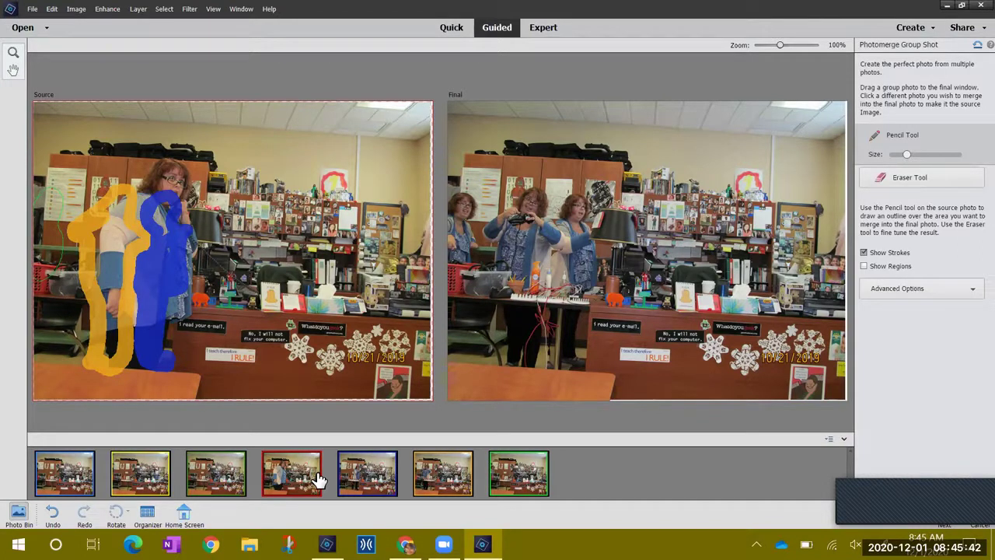
Step: Merge the woman seated at the desk from the third Photo Bin photo
{"action": "left_click", "coordinate": [214, 488]}
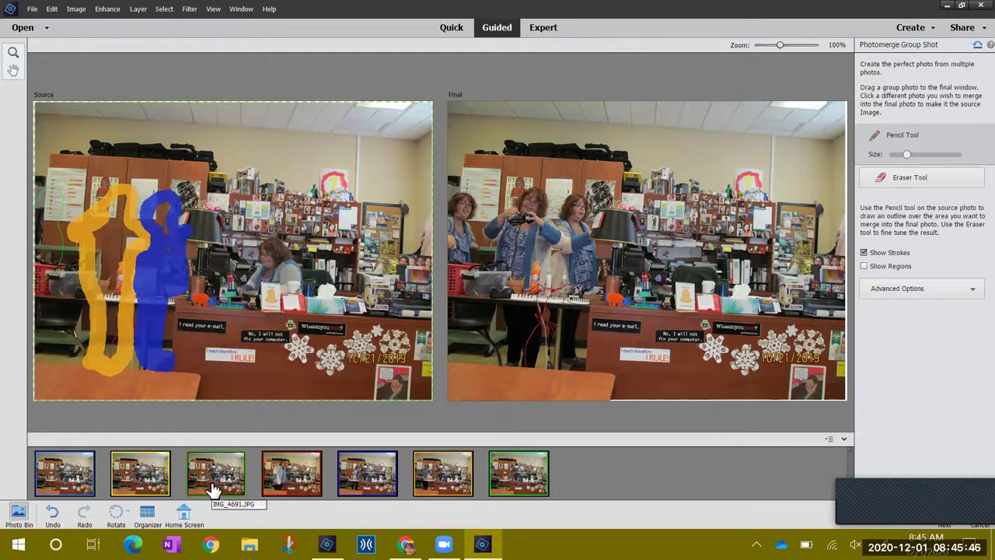
{"action": "mouse_move", "coordinate": [230, 295]}
{"action": "left_mouse_down"}
{"action": "mouse_move", "coordinate": [265, 241]}
{"action": "mouse_move", "coordinate": [304, 269]}
{"action": "mouse_move", "coordinate": [281, 302]}
{"action": "mouse_move", "coordinate": [237, 292]}
{"action": "left_mouse_up"}
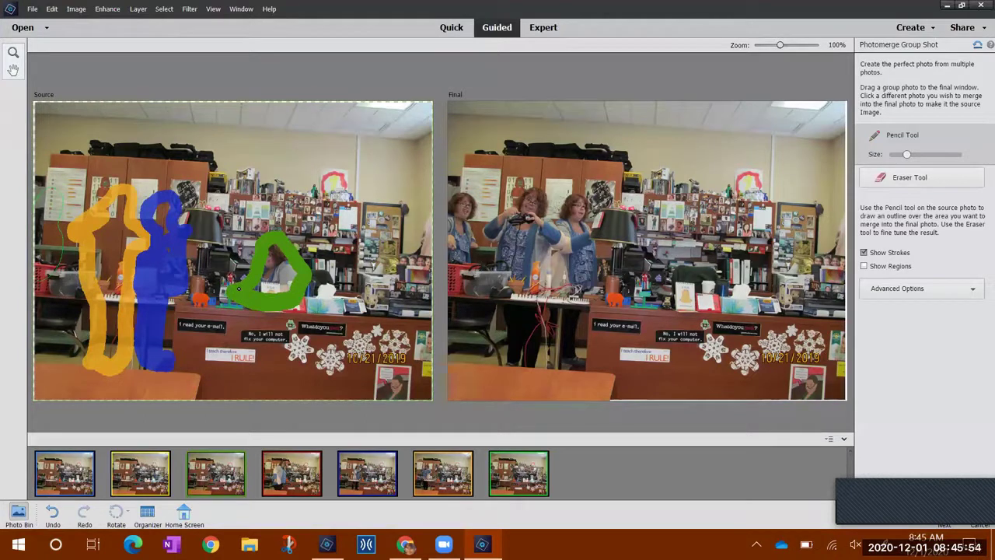
{"action": "left_click", "coordinate": [238, 289]}
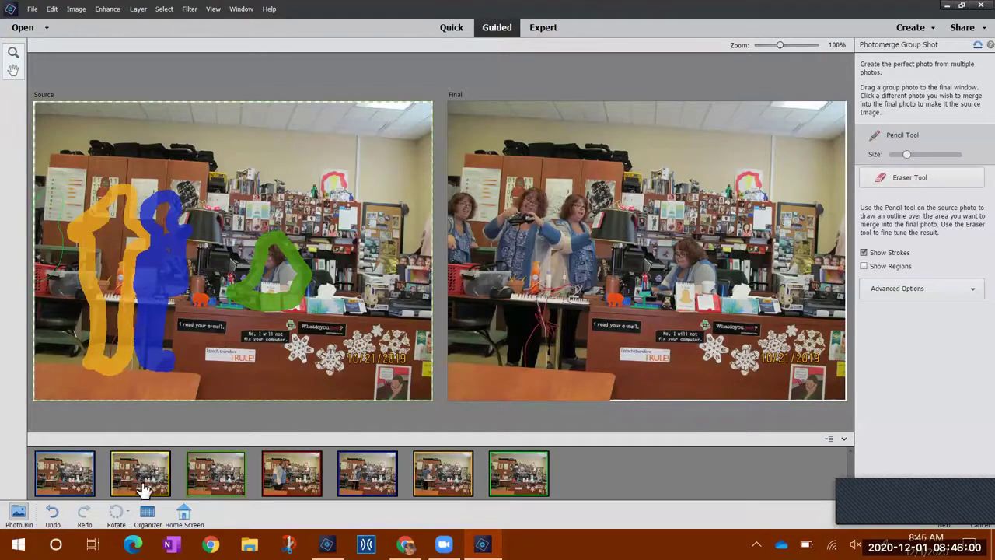
Step: Merge the woman holding a paper from the second Photo Bin photo, touching up the outline
{"action": "left_click", "coordinate": [141, 482]}
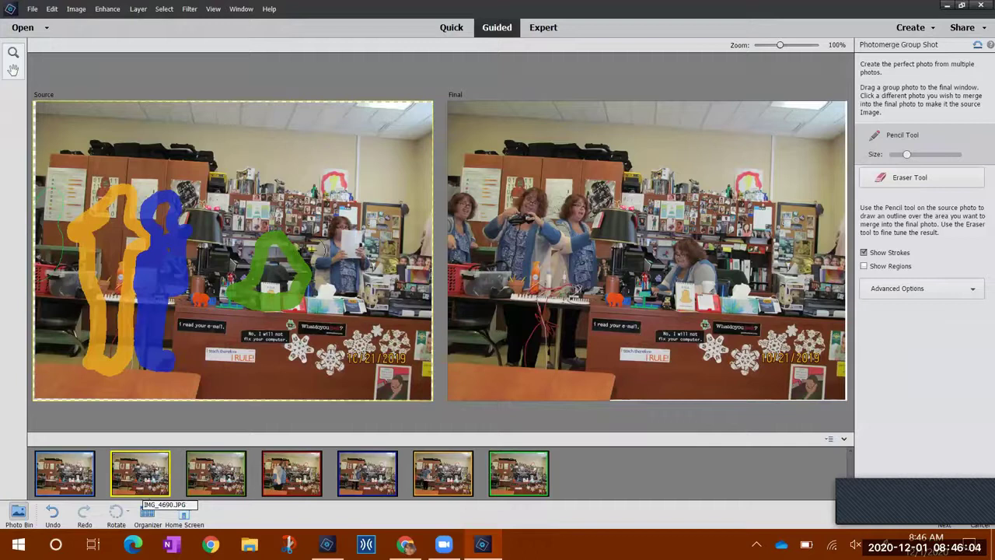
{"action": "mouse_move", "coordinate": [312, 263]}
{"action": "left_mouse_down"}
{"action": "mouse_move", "coordinate": [339, 220]}
{"action": "mouse_move", "coordinate": [352, 218]}
{"action": "mouse_move", "coordinate": [369, 261]}
{"action": "mouse_move", "coordinate": [351, 274]}
{"action": "mouse_move", "coordinate": [354, 302]}
{"action": "mouse_move", "coordinate": [336, 309]}
{"action": "mouse_move", "coordinate": [316, 290]}
{"action": "mouse_move", "coordinate": [304, 257]}
{"action": "left_mouse_up"}
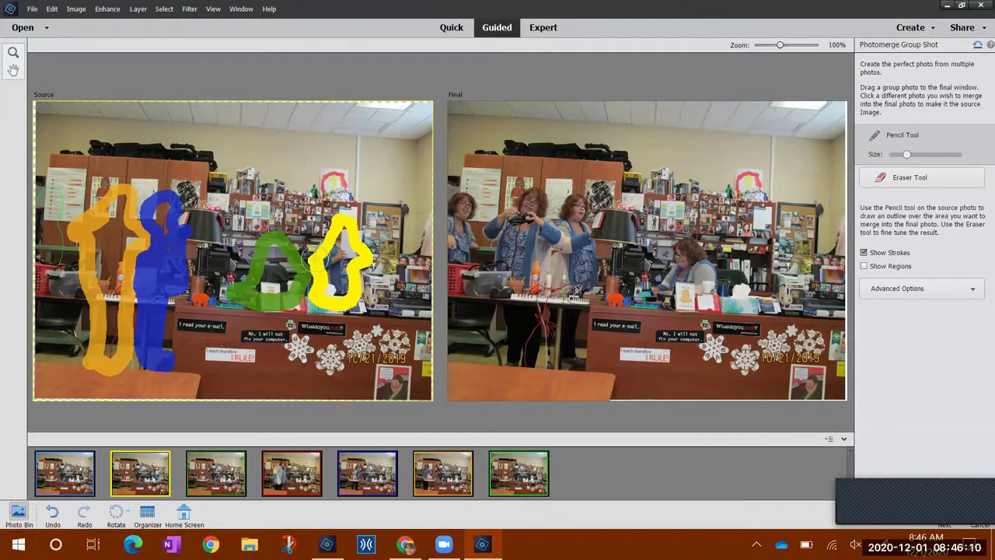
{"action": "left_click_drag", "start_coordinate": [317, 265], "coordinate": [314, 260]}
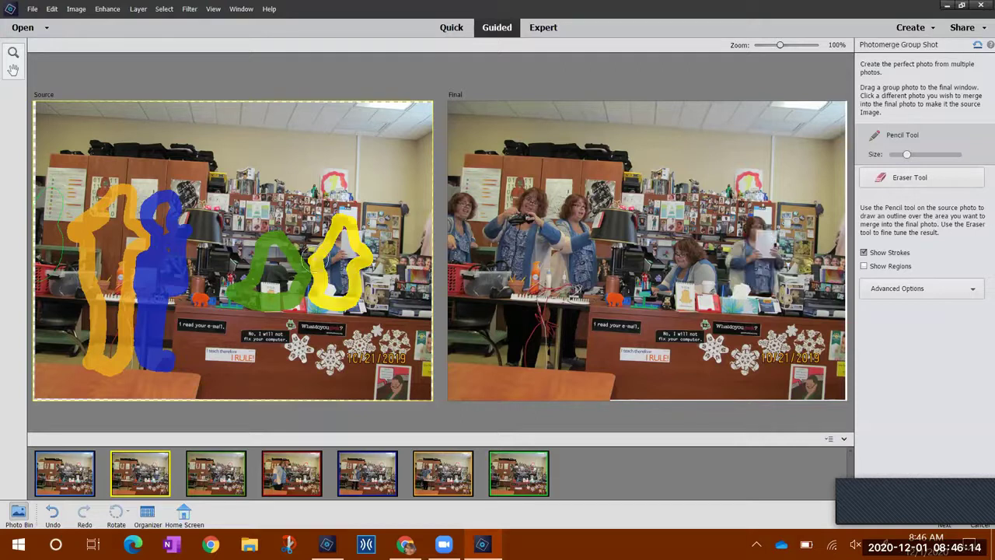
Step: Pencil over the right-edge woman by the computers in the first Photo Bin photo
{"action": "left_click", "coordinate": [81, 482]}
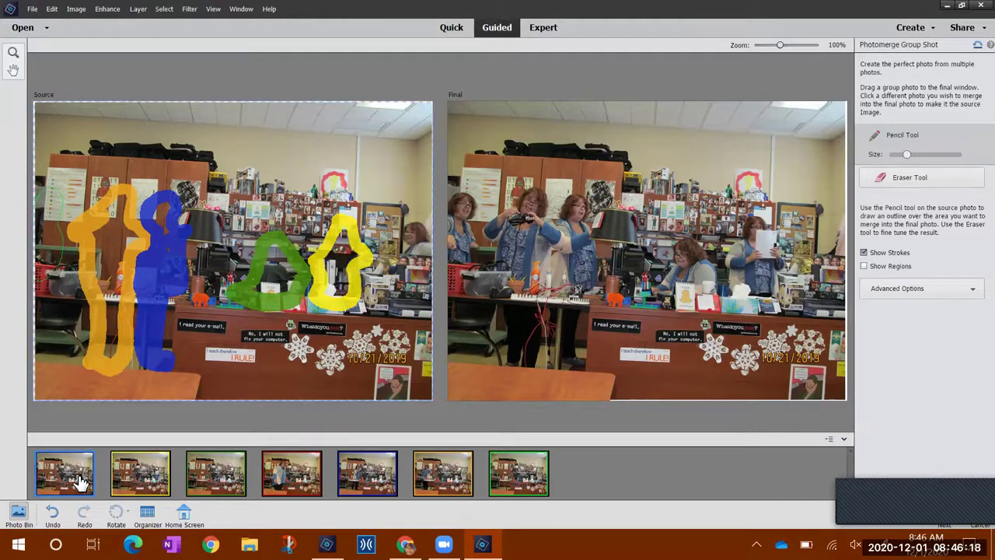
{"action": "mouse_move", "coordinate": [408, 246]}
{"action": "left_mouse_down"}
{"action": "mouse_move", "coordinate": [382, 312]}
{"action": "mouse_move", "coordinate": [426, 319]}
{"action": "mouse_move", "coordinate": [429, 257]}
{"action": "mouse_move", "coordinate": [405, 225]}
{"action": "mouse_move", "coordinate": [415, 256]}
{"action": "mouse_move", "coordinate": [393, 275]}
{"action": "mouse_move", "coordinate": [382, 268]}
{"action": "mouse_move", "coordinate": [400, 282]}
{"action": "mouse_move", "coordinate": [424, 233]}
{"action": "mouse_move", "coordinate": [408, 248]}
{"action": "mouse_move", "coordinate": [416, 253]}
{"action": "left_mouse_up"}
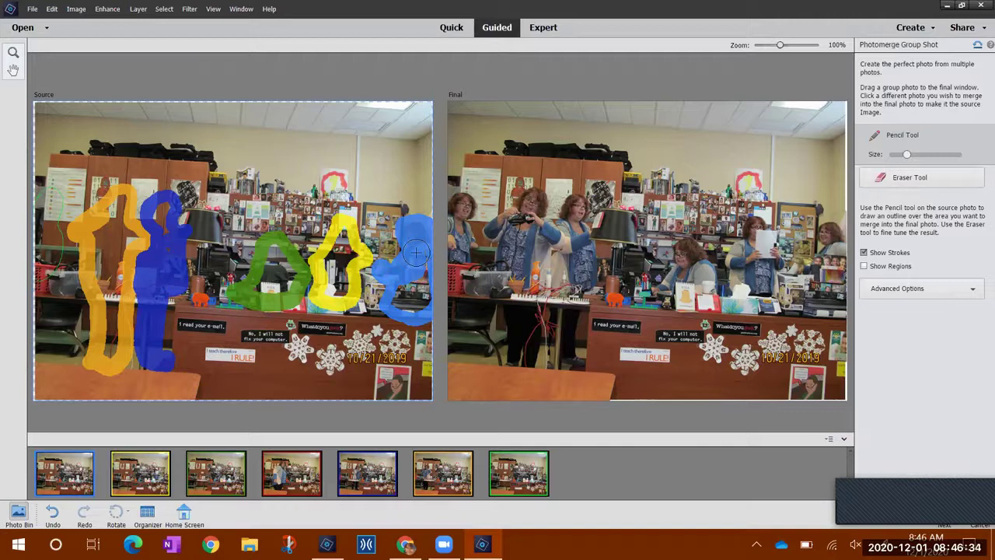
{"action": "mouse_move", "coordinate": [416, 252]}
{"action": "left_mouse_down"}
{"action": "mouse_move", "coordinate": [427, 303]}
{"action": "mouse_move", "coordinate": [409, 311]}
{"action": "mouse_move", "coordinate": [393, 303]}
{"action": "mouse_move", "coordinate": [416, 251]}
{"action": "left_mouse_up"}
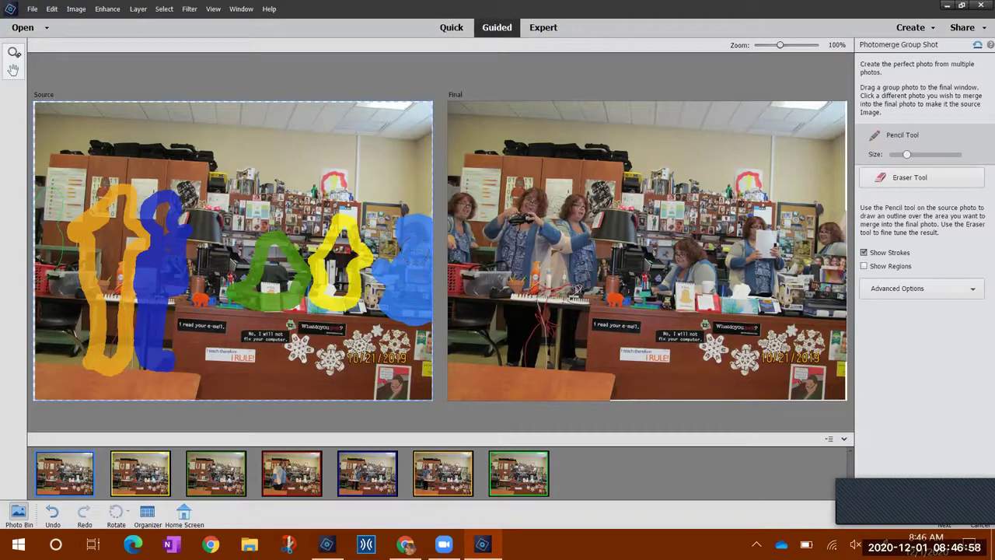
Step: Zoom to 456% on the overlapping copies, minimize the pencil size, and reselect the fifth photo
{"action": "left_click", "coordinate": [13, 52]}
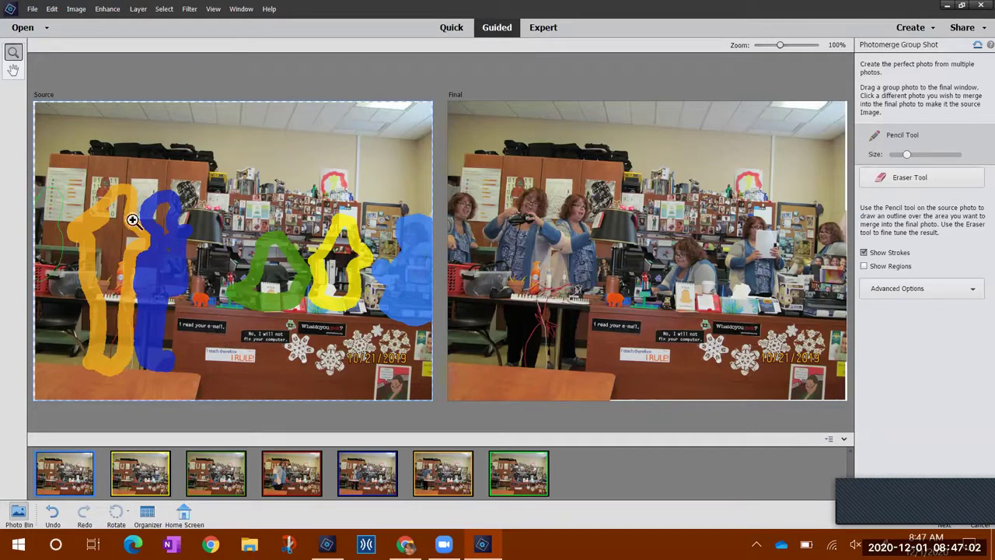
{"action": "left_click", "coordinate": [174, 273]}
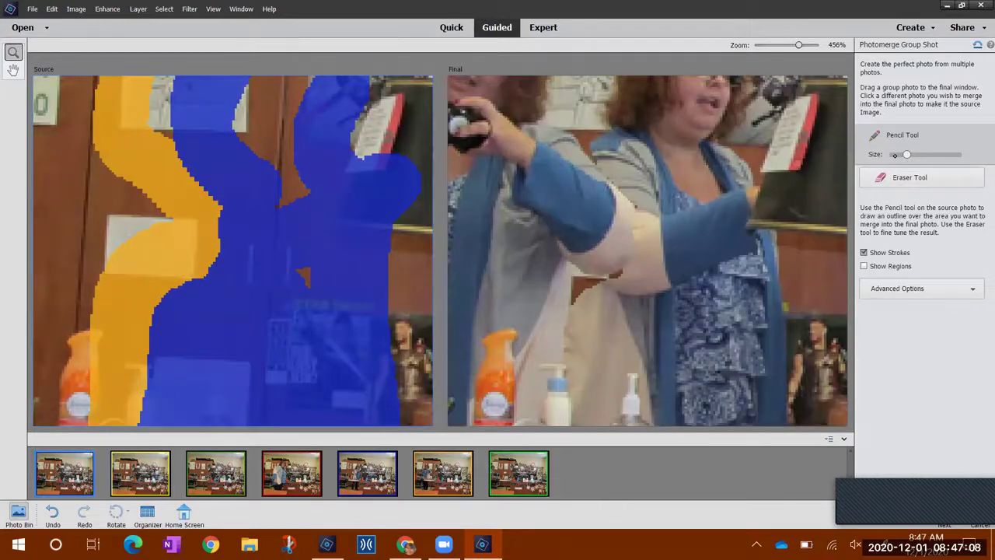
{"action": "left_click", "coordinate": [895, 154]}
{"action": "left_click", "coordinate": [424, 486]}
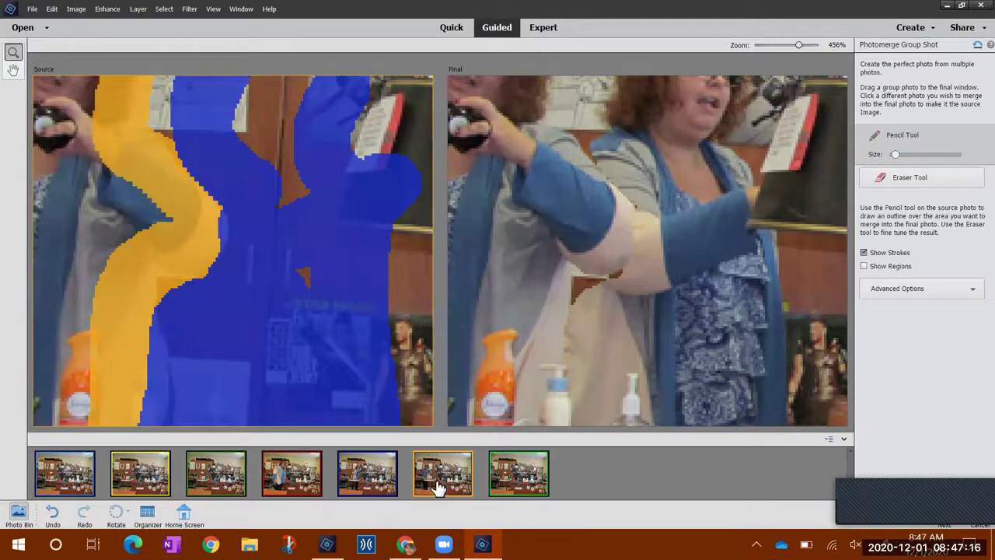
{"action": "left_click", "coordinate": [366, 496]}
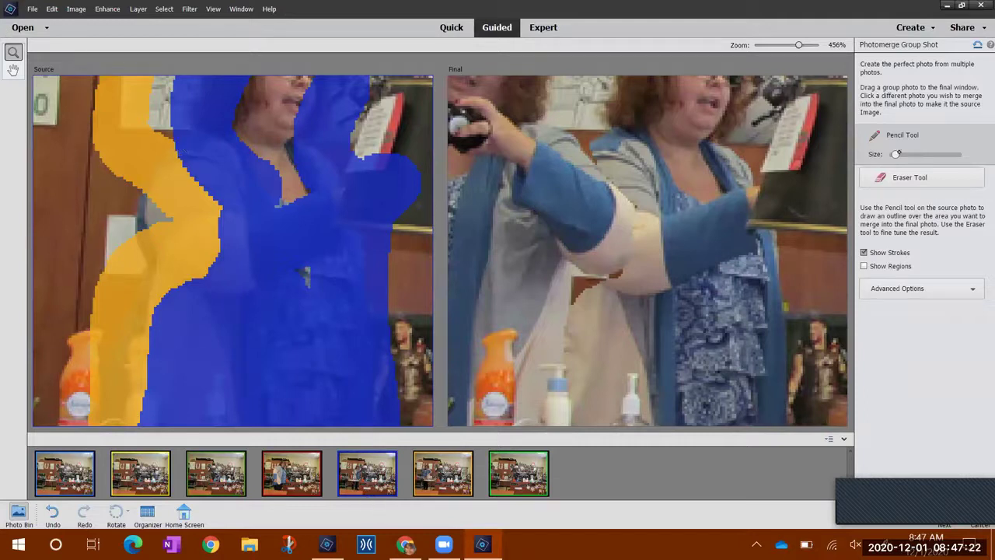
Step: Zoom both photos in to 500% with Ctrl+= and pick a Group Shot stroke tool
{"action": "key", "text": "ctrl+equal"}
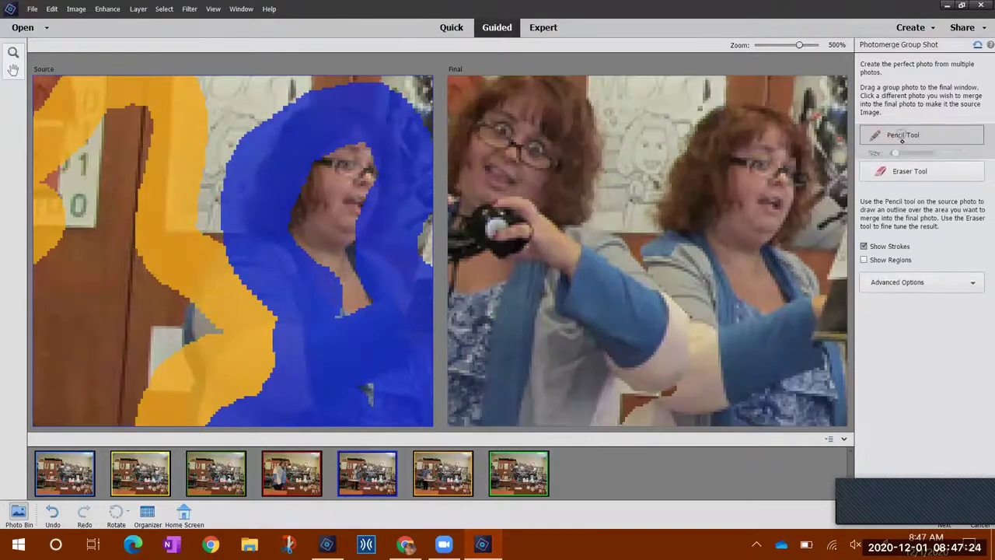
{"action": "left_click", "coordinate": [898, 140]}
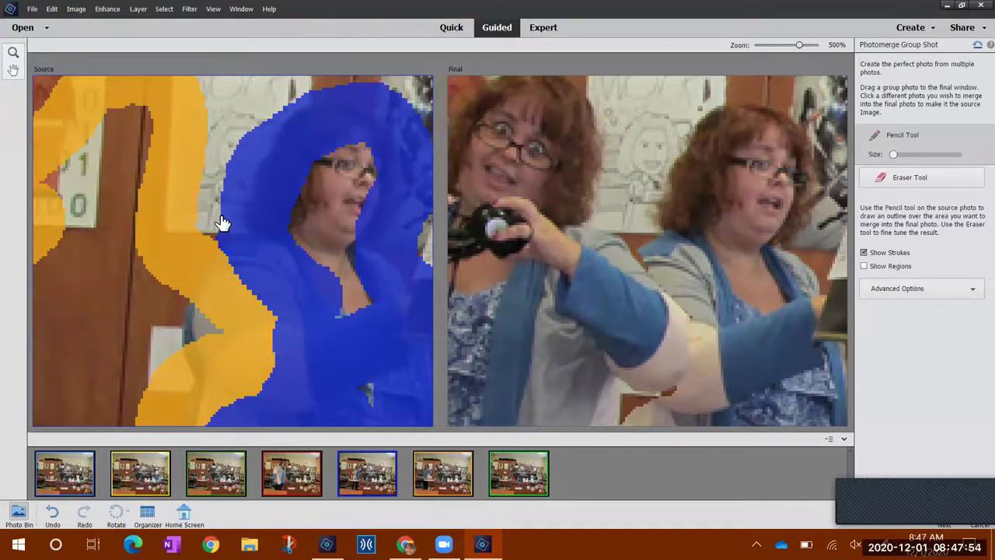
Step: Reactivate the Pencil Tool and pan down to the lower part of the photos with the bottles
{"action": "left_click", "coordinate": [906, 178]}
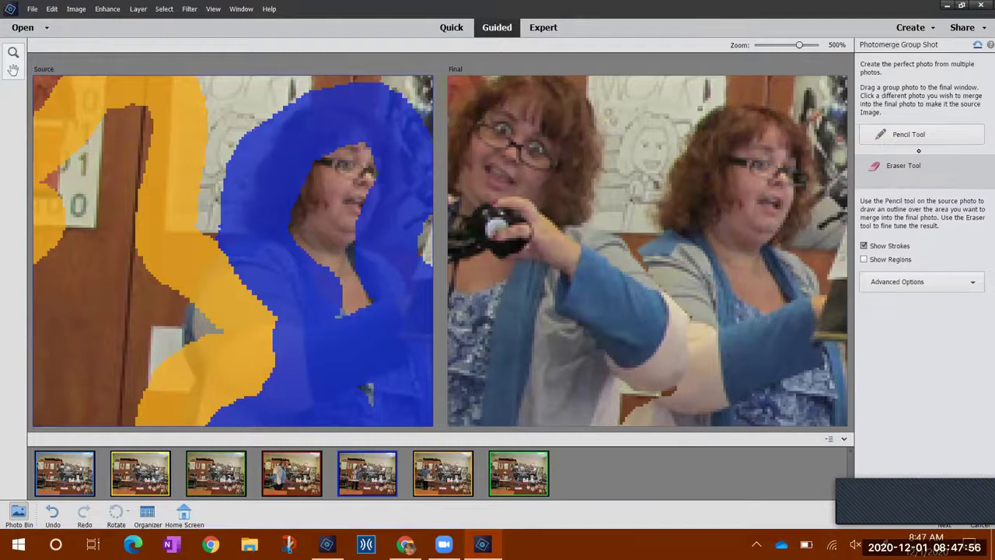
{"action": "left_click", "coordinate": [912, 134]}
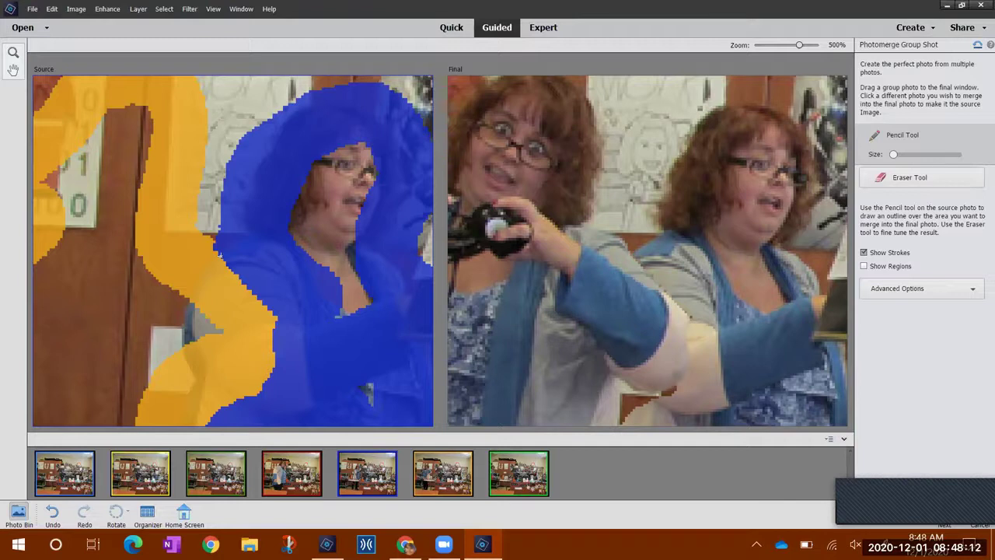
{"action": "key", "text": "h"}
{"action": "left_click_drag", "start_coordinate": [317, 345], "coordinate": [319, 259]}
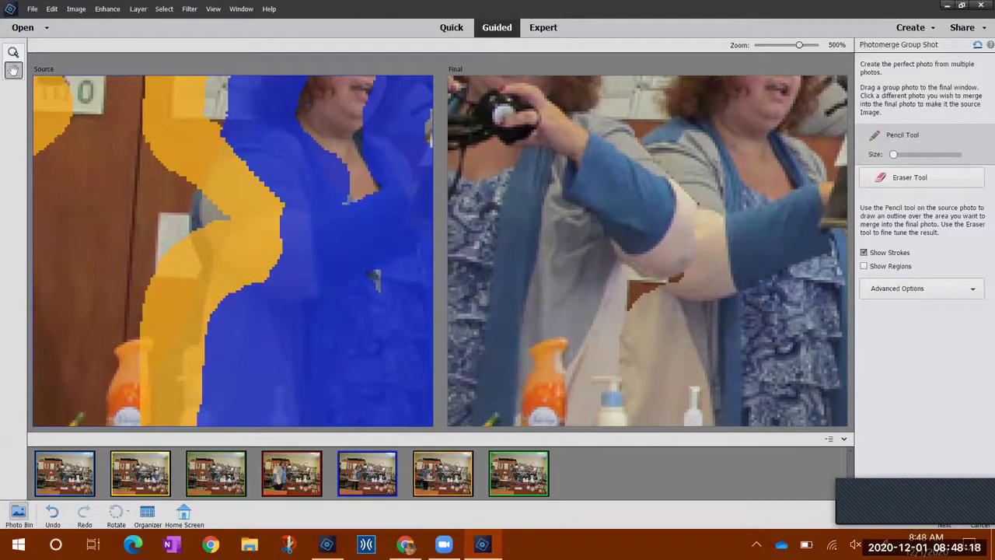
Step: Extend the blue pencil marking along the arm up to the yellow outline, undoing stray strokes
{"action": "left_click", "coordinate": [904, 175]}
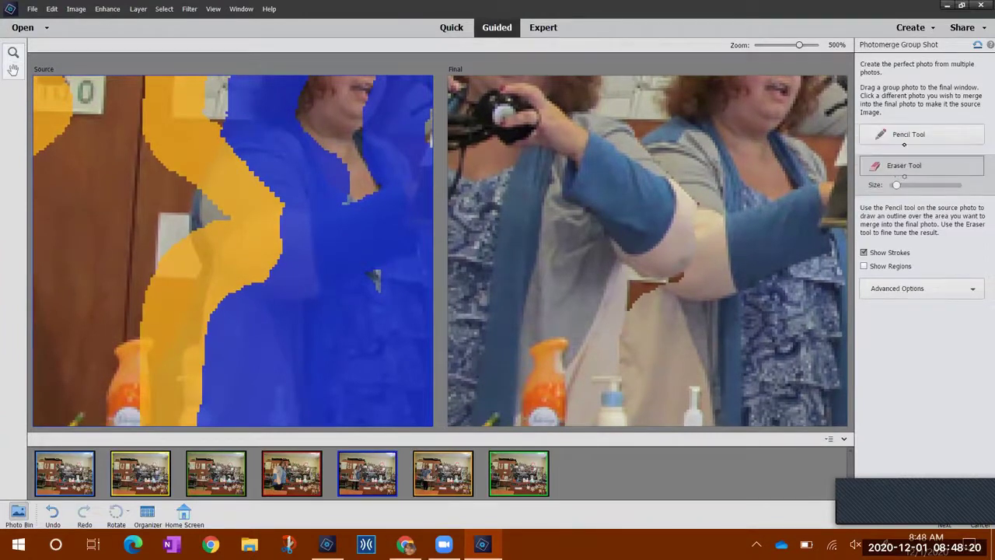
{"action": "left_click", "coordinate": [905, 135]}
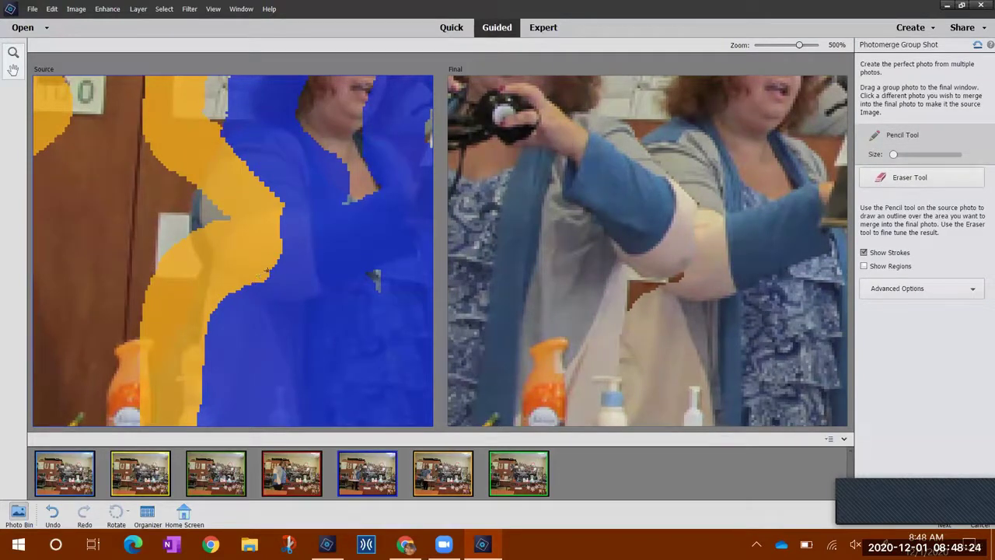
{"action": "mouse_move", "coordinate": [268, 270]}
{"action": "left_mouse_down"}
{"action": "mouse_move", "coordinate": [228, 292]}
{"action": "mouse_move", "coordinate": [274, 272]}
{"action": "left_mouse_up"}
{"action": "left_click_drag", "start_coordinate": [225, 293], "coordinate": [214, 310]}
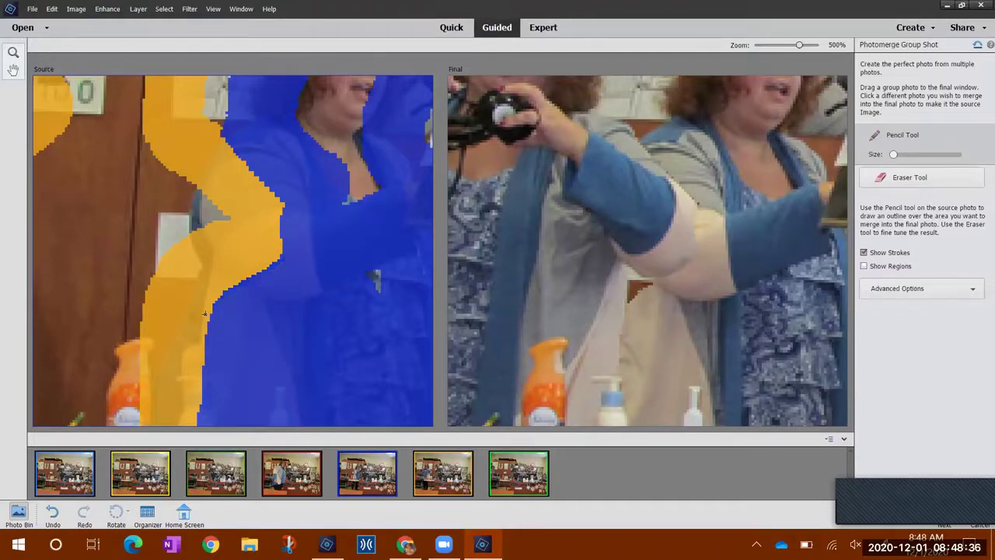
{"action": "mouse_move", "coordinate": [207, 306]}
{"action": "left_mouse_down"}
{"action": "mouse_move", "coordinate": [220, 273]}
{"action": "mouse_move", "coordinate": [238, 283]}
{"action": "left_mouse_up"}
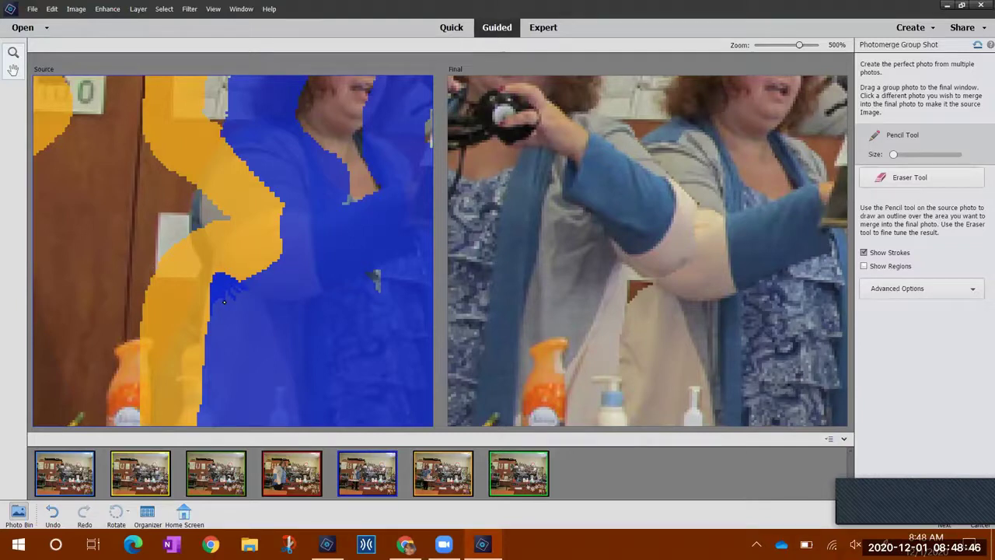
{"action": "key", "text": "ctrl+z"}
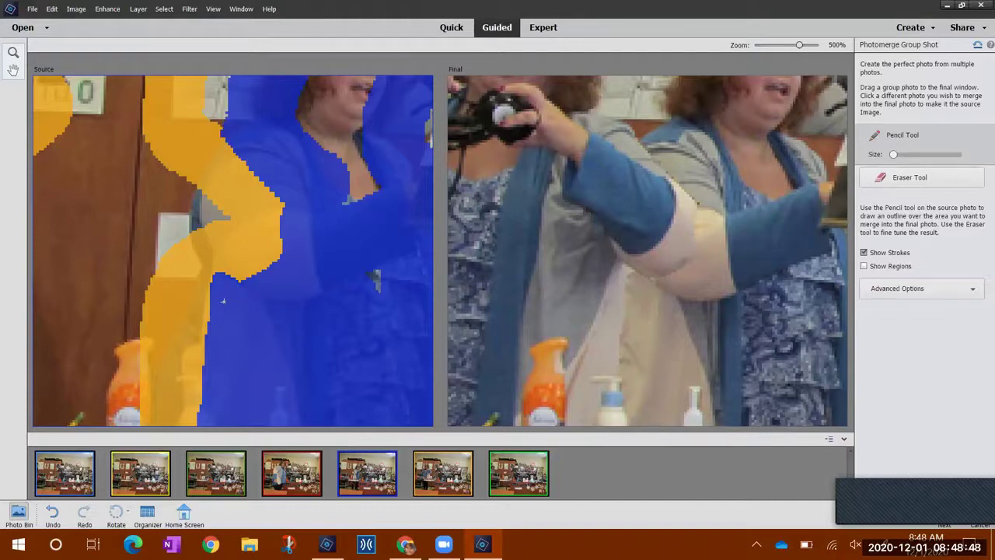
{"action": "mouse_move", "coordinate": [288, 193]}
{"action": "left_mouse_down"}
{"action": "mouse_move", "coordinate": [282, 211]}
{"action": "mouse_move", "coordinate": [289, 205]}
{"action": "left_mouse_up"}
{"action": "key", "text": "ctrl+z"}
{"action": "key", "text": "z"}
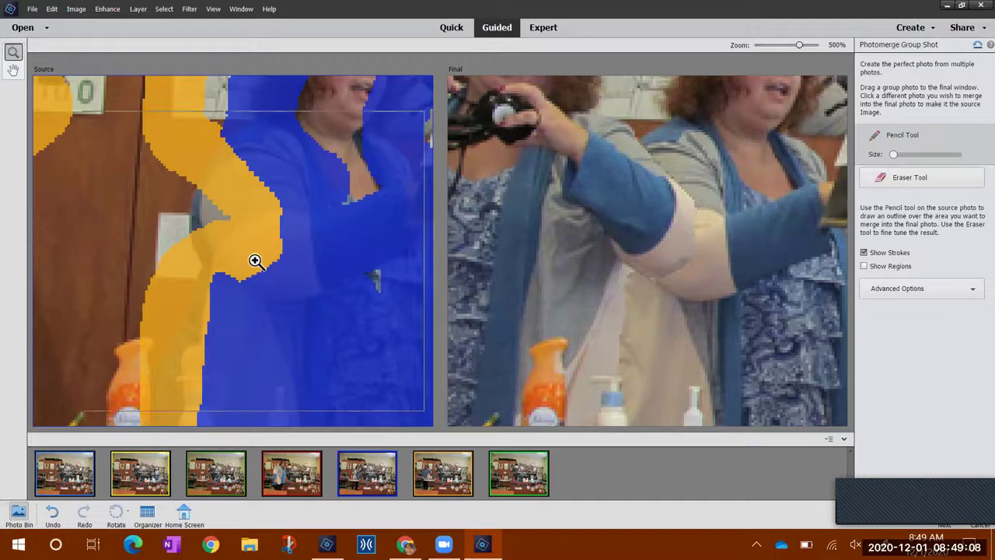
Step: Zoom out with the Zoom slider until both Source and Final photos are fully visible
{"action": "left_click", "coordinate": [769, 46]}
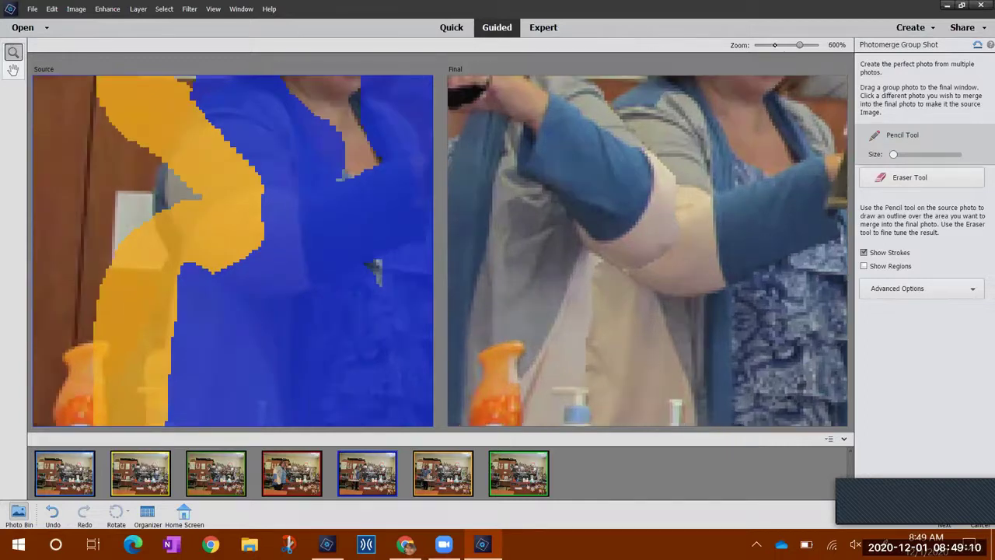
{"action": "left_click", "coordinate": [769, 45]}
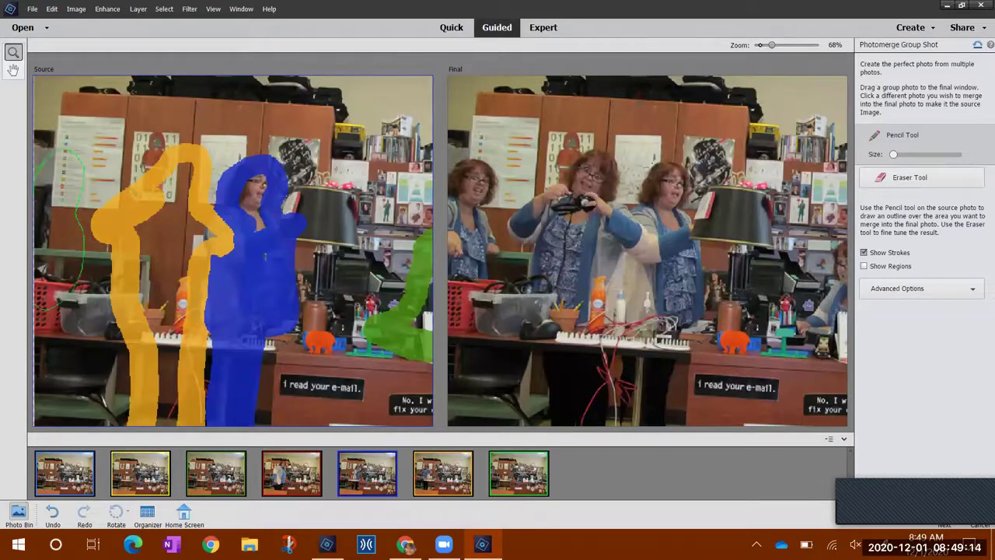
{"action": "left_click", "coordinate": [774, 45]}
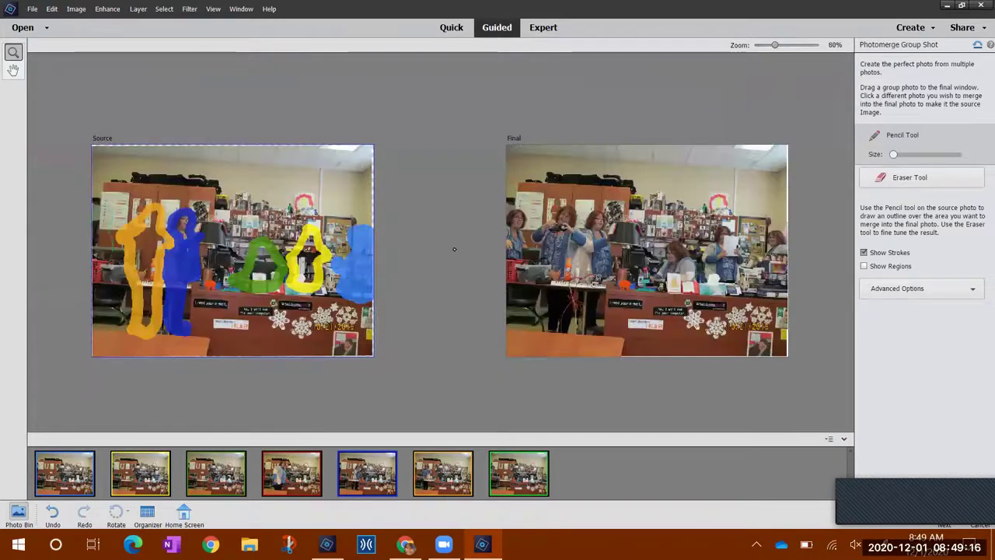
{"action": "left_click", "coordinate": [769, 45]}
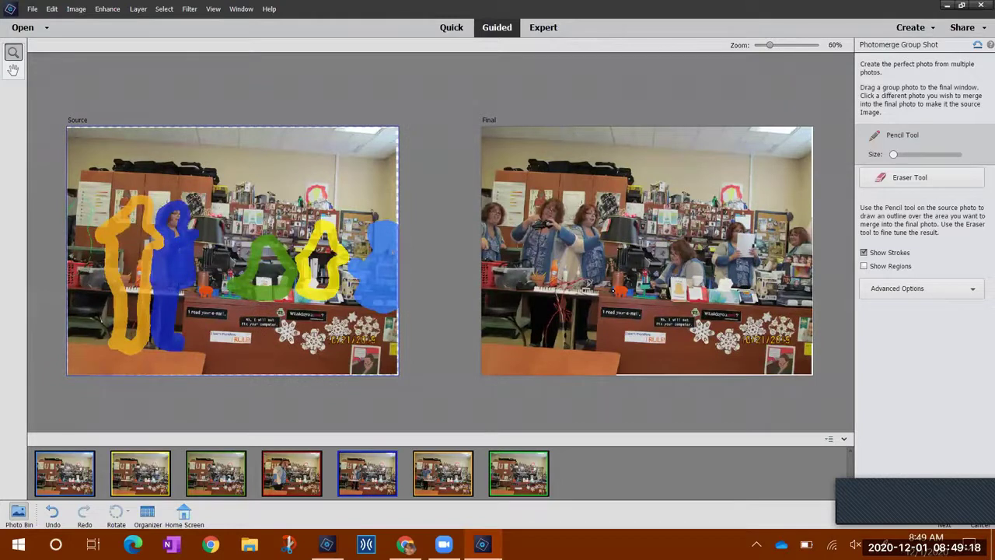
{"action": "left_click", "coordinate": [759, 45]}
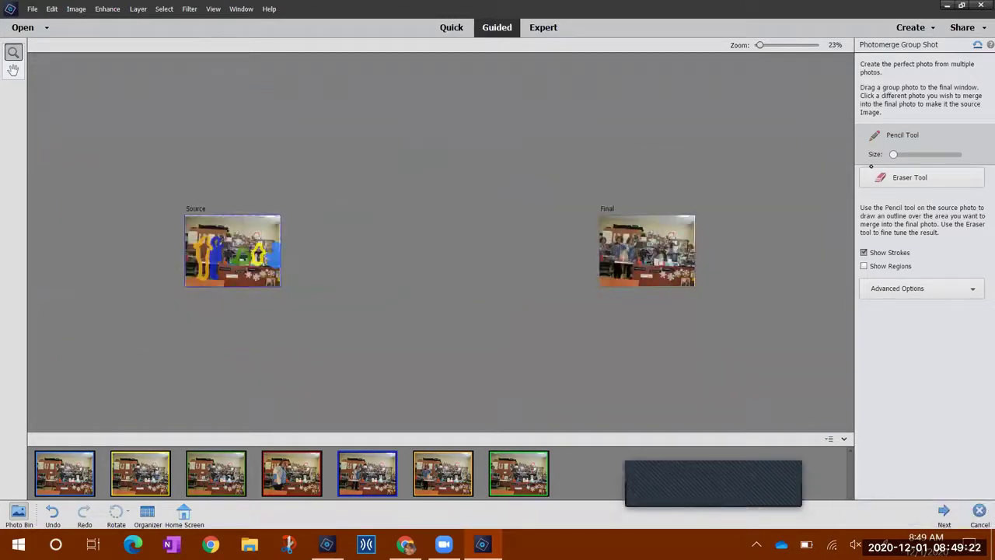
{"action": "left_click", "coordinate": [791, 45]}
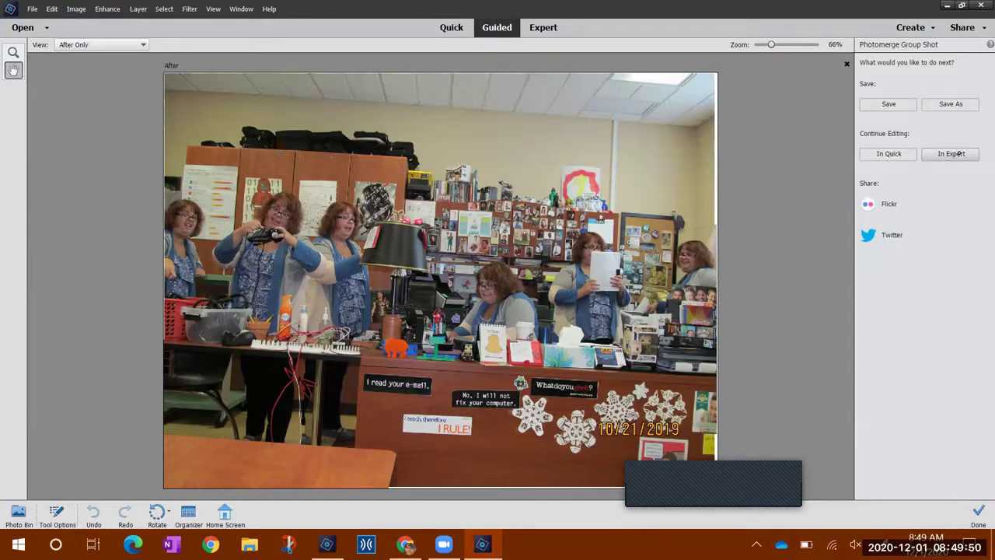
Step: Open the finished six-clone group shot in Expert mode as Untitled-1
{"action": "left_click", "coordinate": [956, 154]}
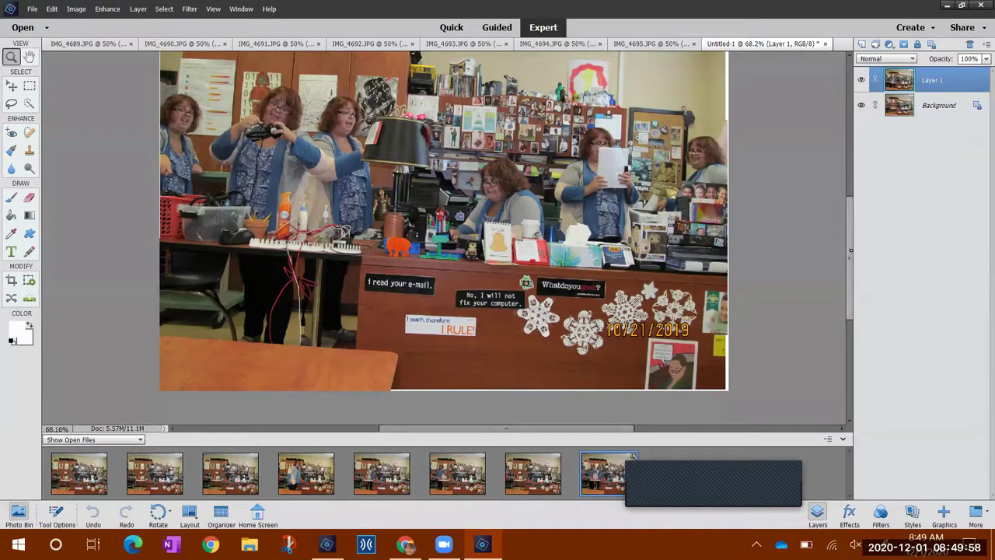
Step: Scroll the canvas up slightly and activate the Crop tool with C
{"action": "left_click_drag", "start_coordinate": [848, 238], "coordinate": [848, 229]}
{"action": "scroll", "coordinate": [848, 229], "scroll_direction": "up", "scroll_amount": 3}
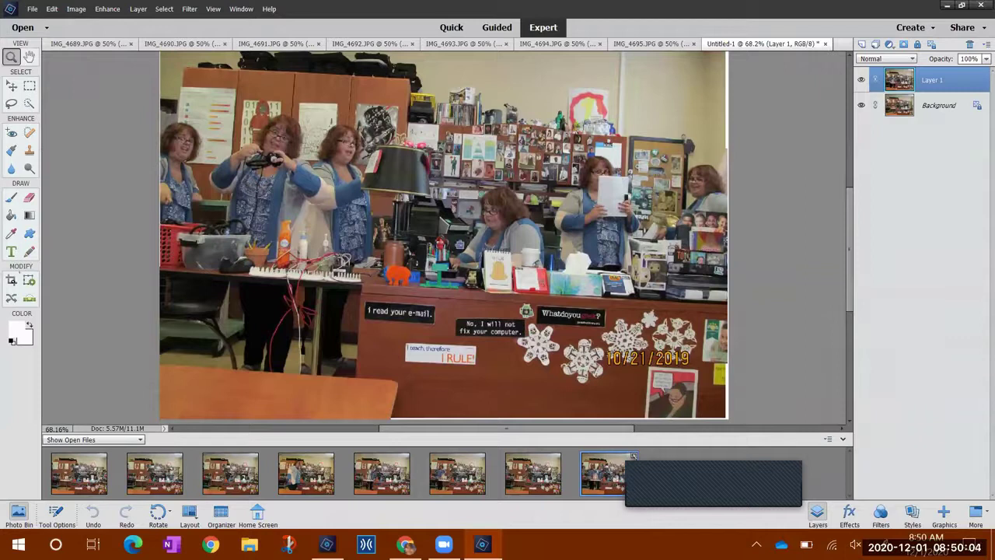
{"action": "key", "text": "c"}
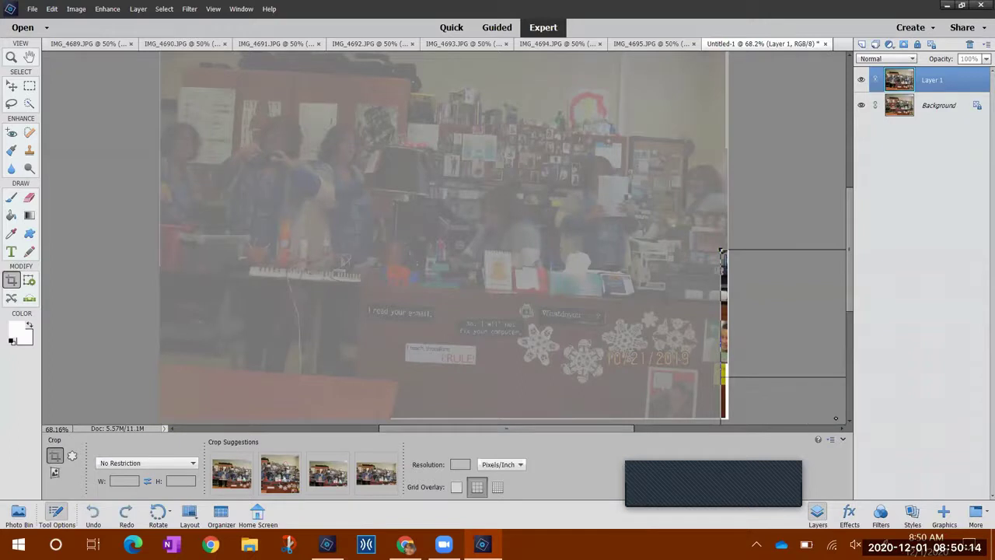
Step: Crop the merged photo to a wide strip around all six copies, trimming the foreground floor and gray border
{"action": "left_click", "coordinate": [815, 416]}
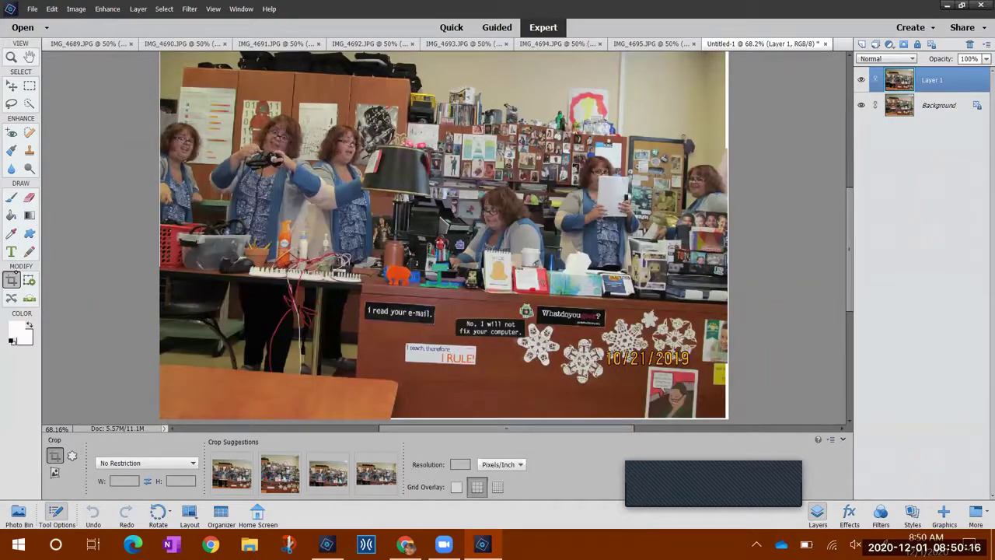
{"action": "left_click_drag", "start_coordinate": [173, 88], "coordinate": [686, 297]}
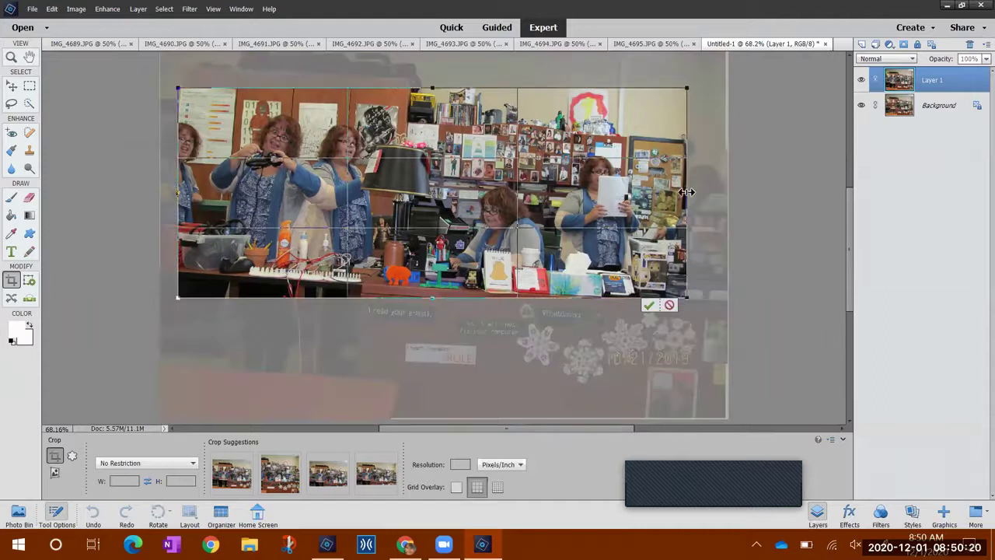
{"action": "left_click_drag", "start_coordinate": [686, 192], "coordinate": [722, 192]}
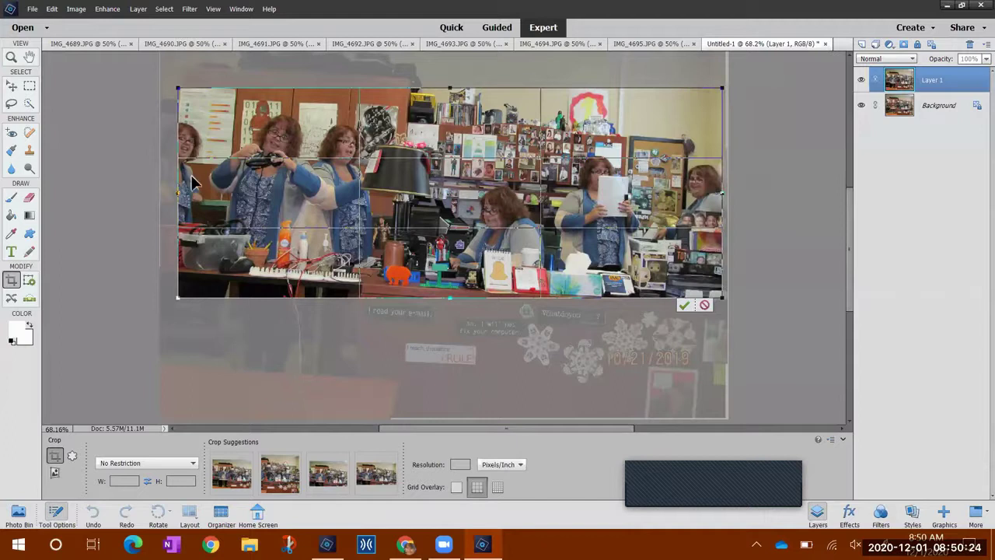
{"action": "left_click_drag", "start_coordinate": [171, 191], "coordinate": [159, 191]}
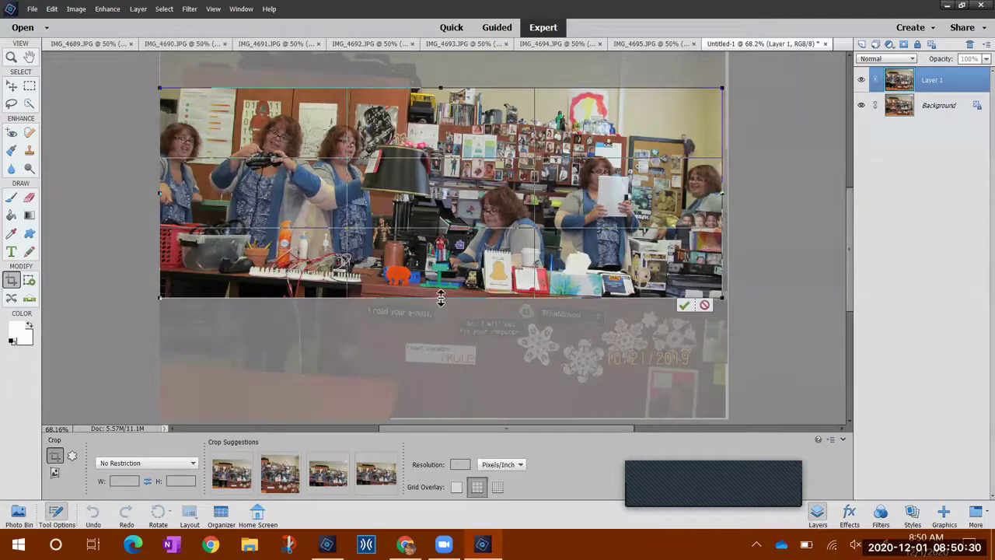
{"action": "left_click_drag", "start_coordinate": [440, 297], "coordinate": [437, 349]}
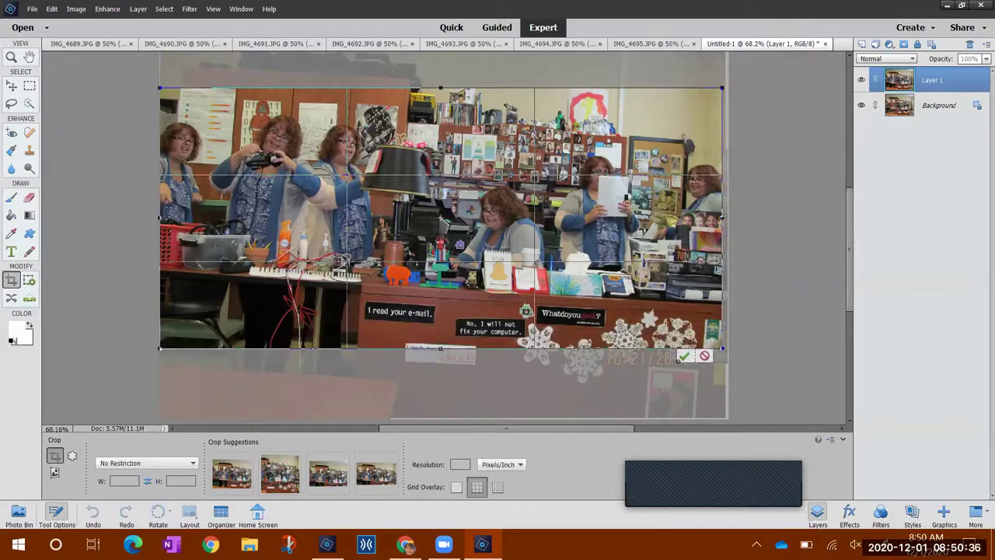
{"action": "left_click", "coordinate": [683, 355]}
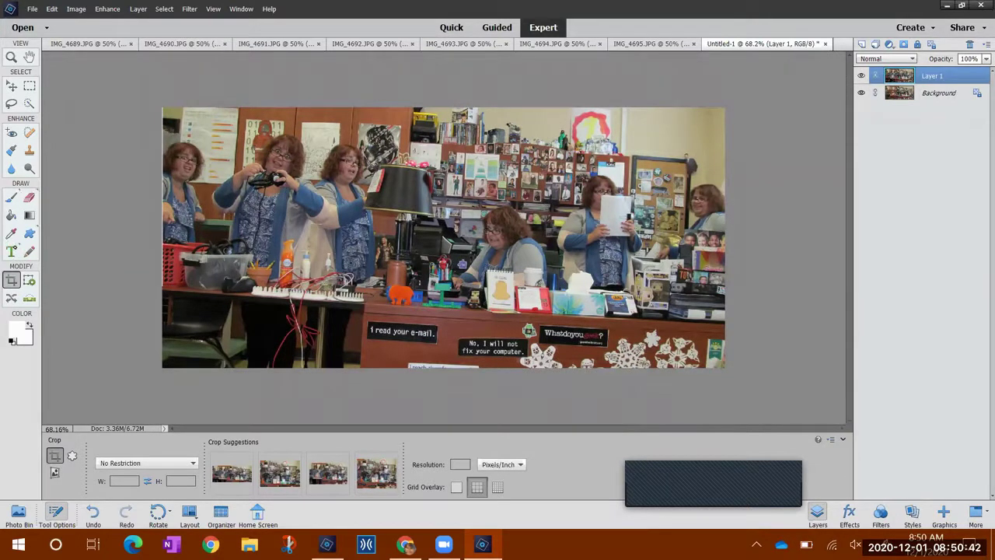
Step: Add a white bold text label with the woman's name at the photo's lower left
{"action": "left_click", "coordinate": [11, 251]}
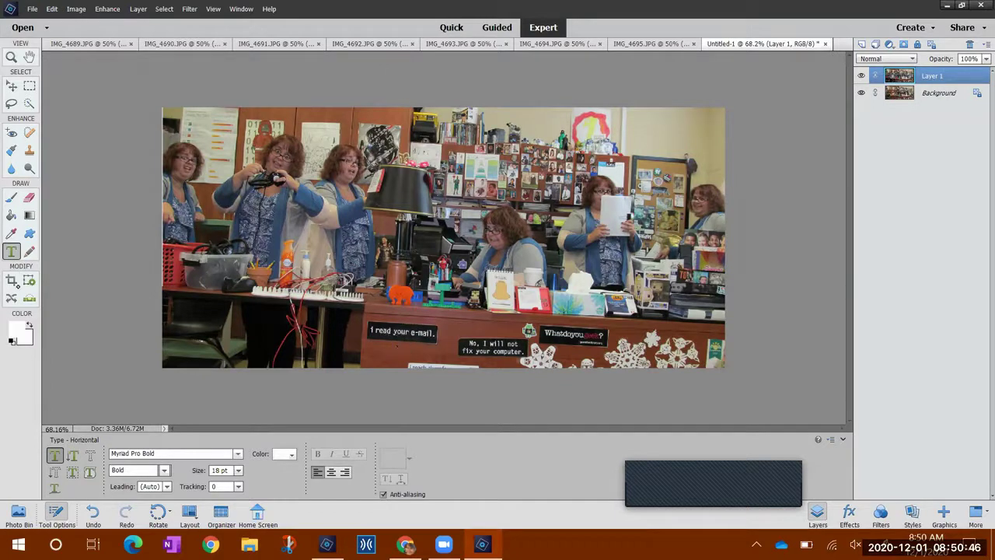
{"action": "left_click", "coordinate": [187, 332]}
{"action": "type", "text": "Ms. Garza"}
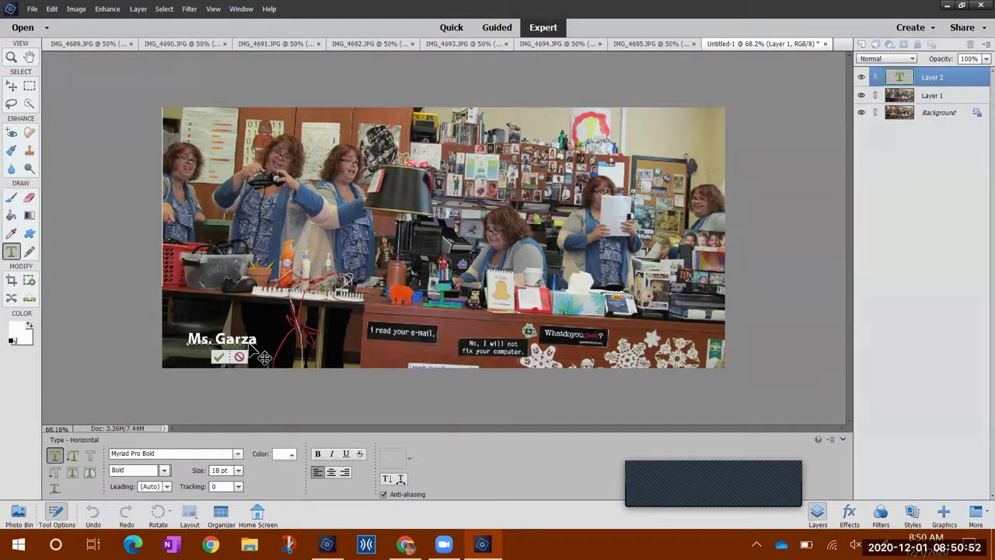
{"action": "left_click_drag", "start_coordinate": [258, 343], "coordinate": [262, 353]}
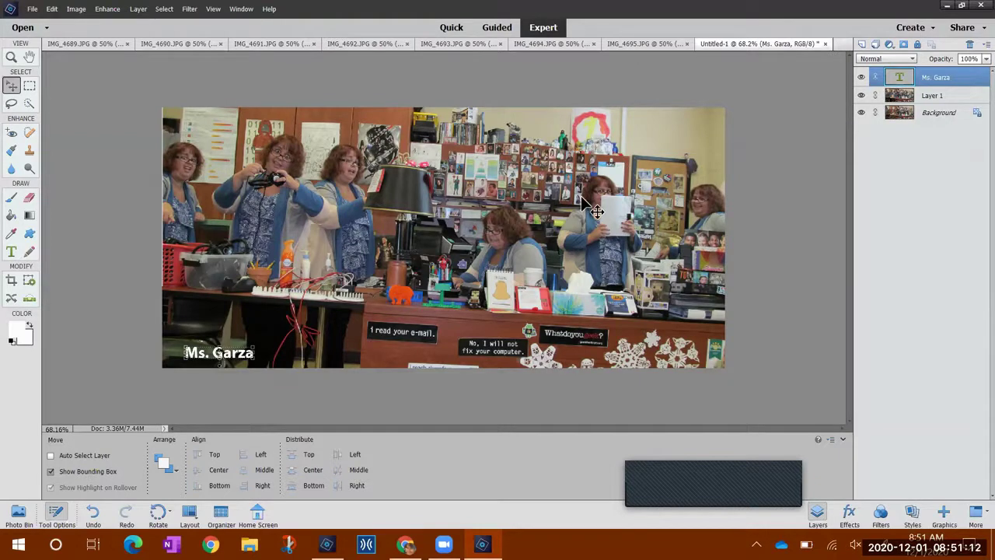
Step: Save the labelled photo as a Photoshop PSD in the clones folder under a new name ending in 'b'
{"action": "left_click", "coordinate": [32, 8]}
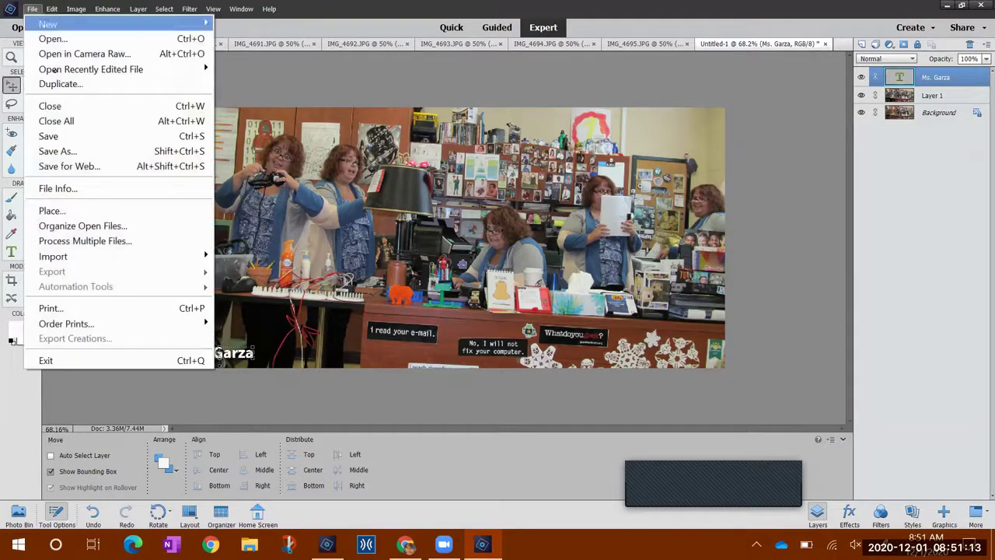
{"action": "left_click", "coordinate": [67, 150]}
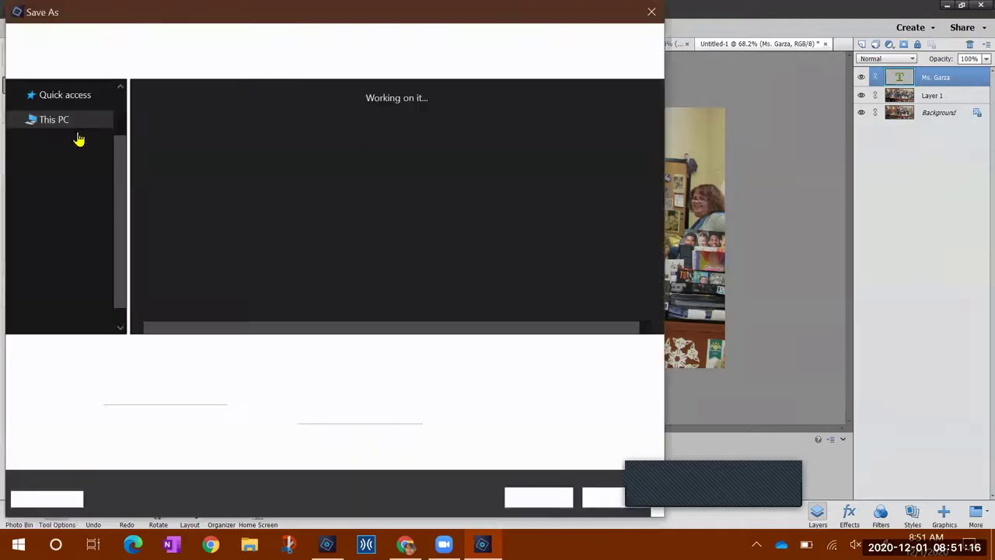
{"action": "type", "text": "Clone Garza 2019 b"}
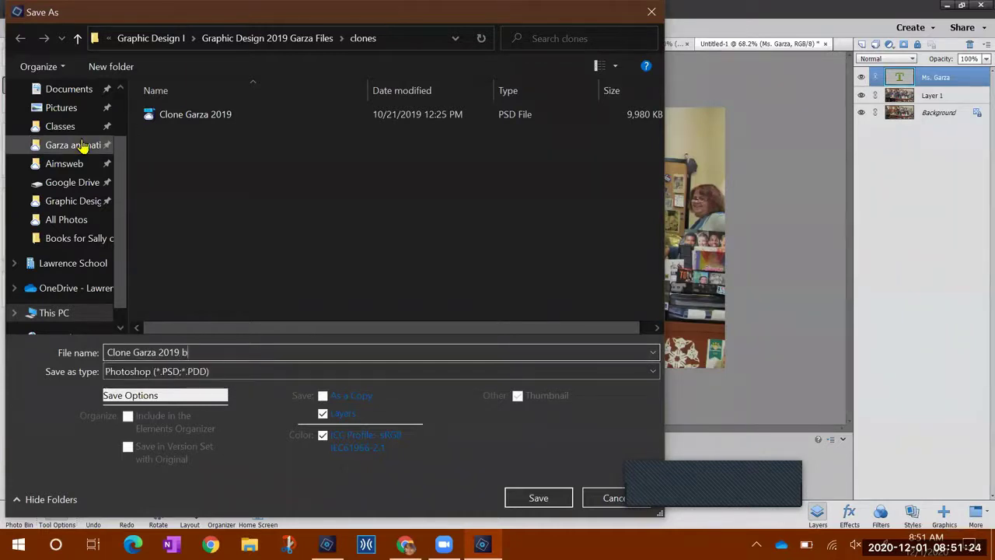
{"action": "left_click", "coordinate": [536, 499]}
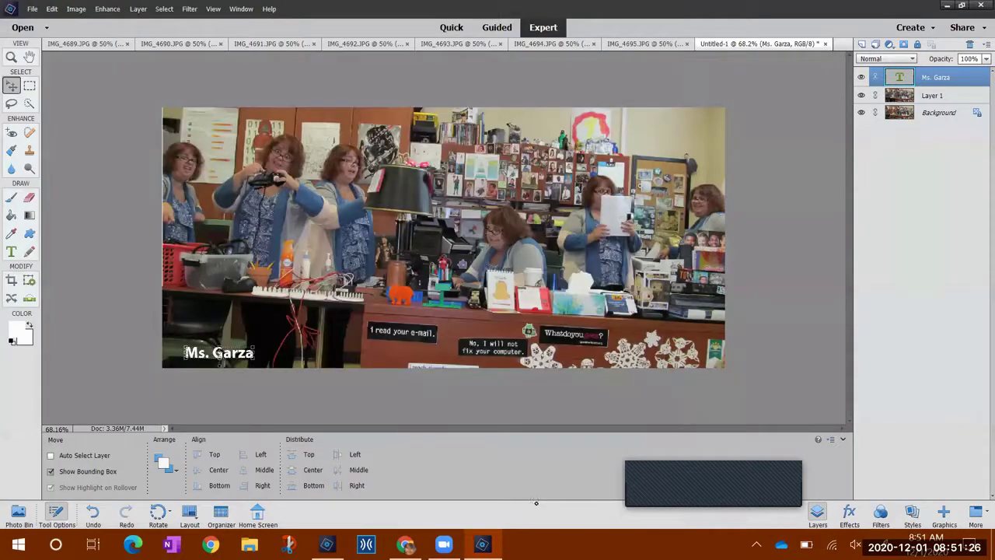